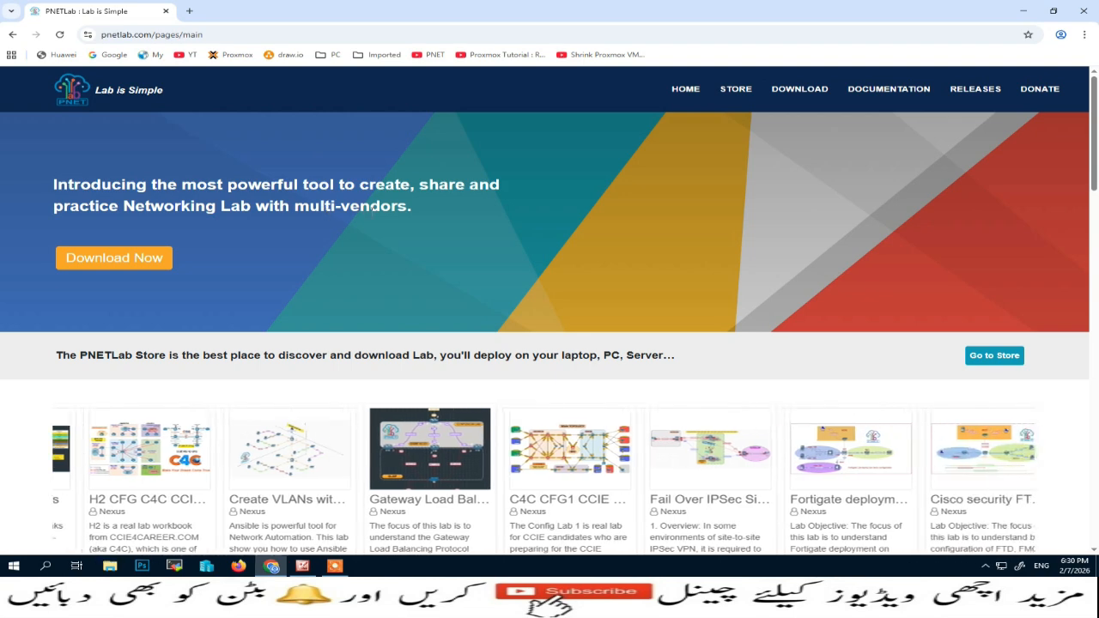
scroll(123, 257, "down", 2)
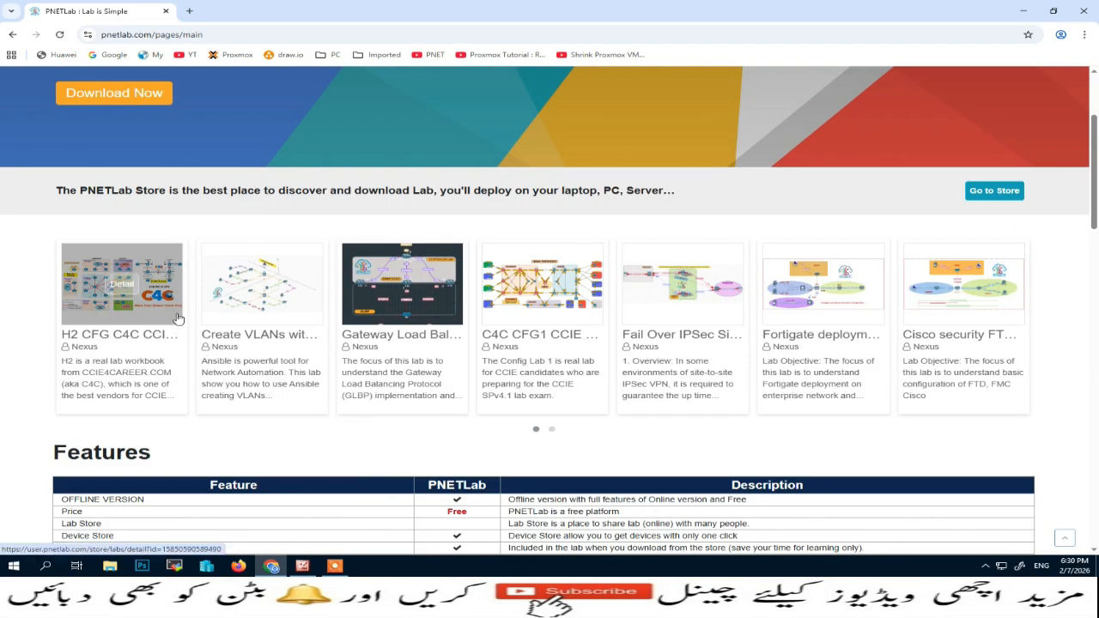
mouse_move(917, 319)
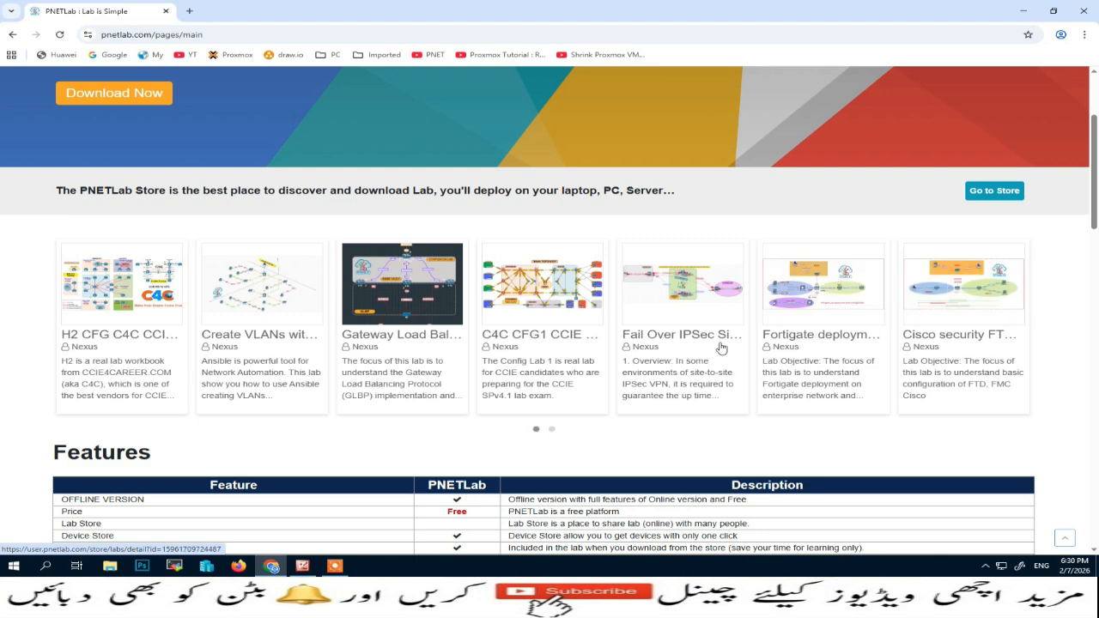
scroll(605, 389, "down", 3)
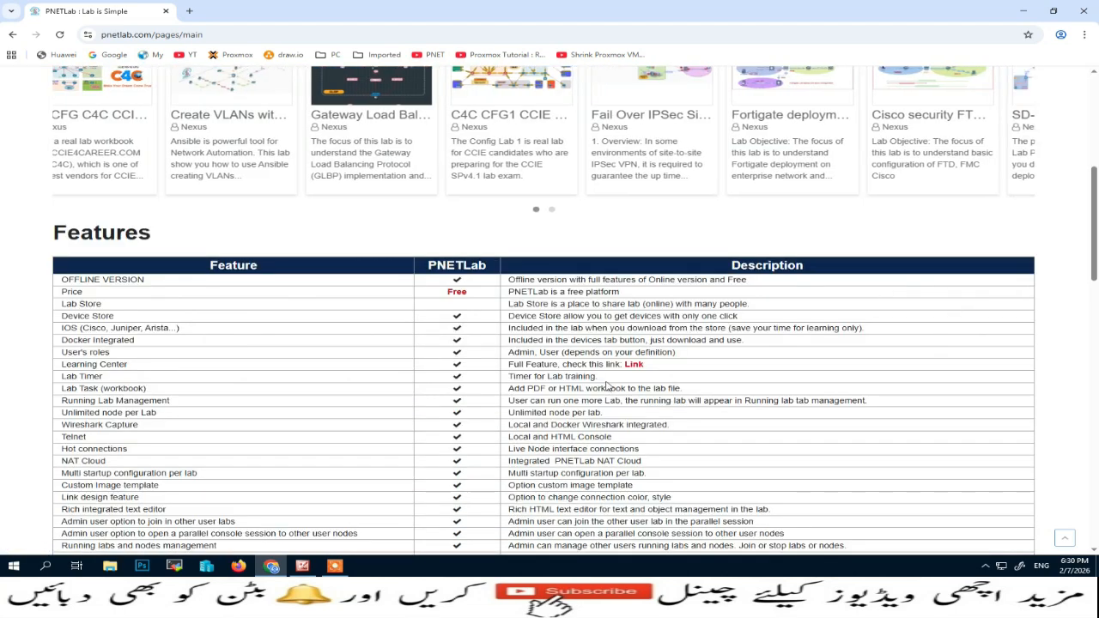
scroll(93, 282, "down", 1)
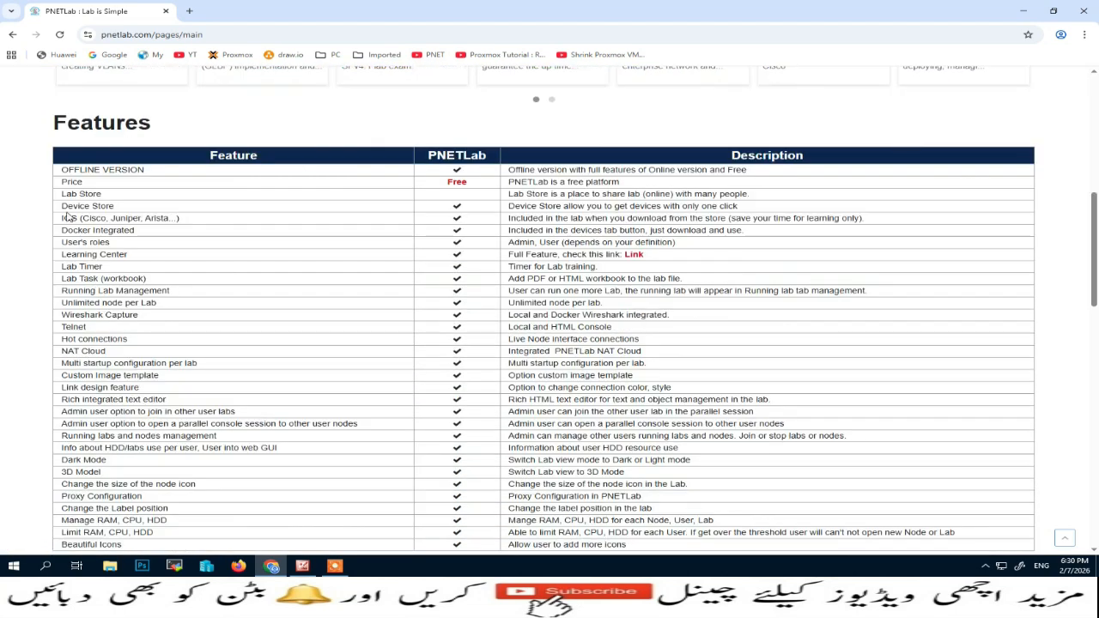
left_click_drag(63, 181, 469, 183)
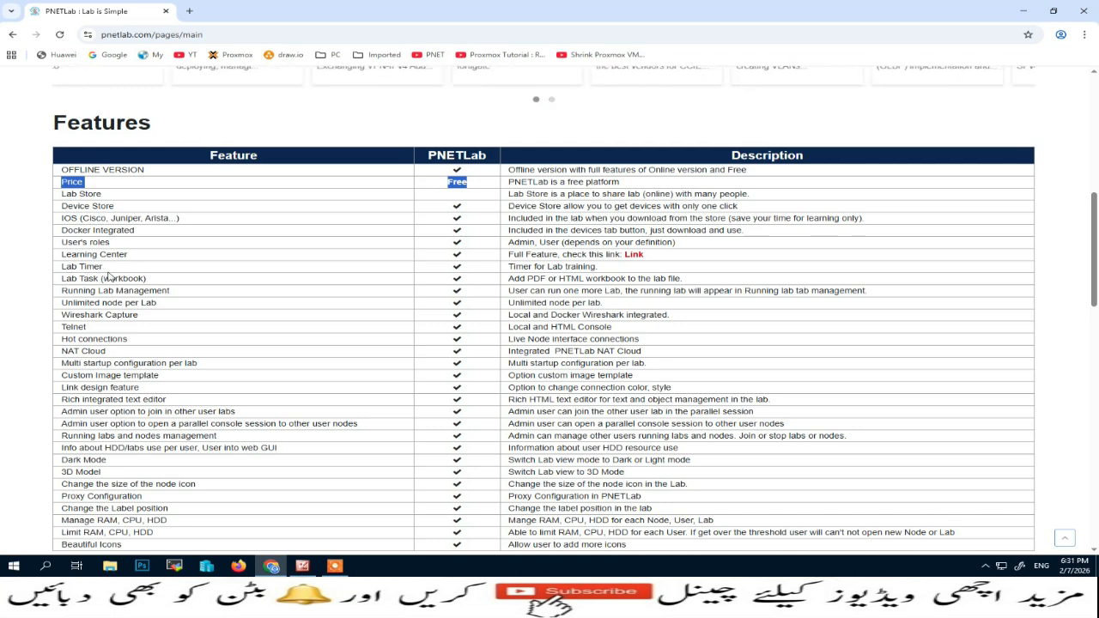
scroll(110, 398, "down", 3)
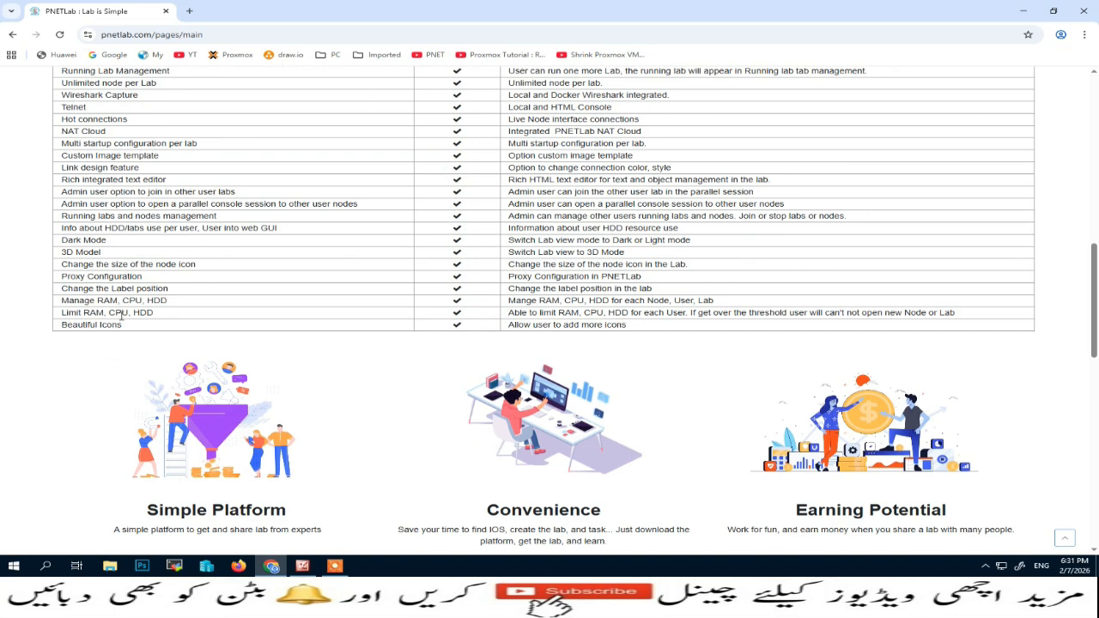
scroll(152, 322, "up", 2)
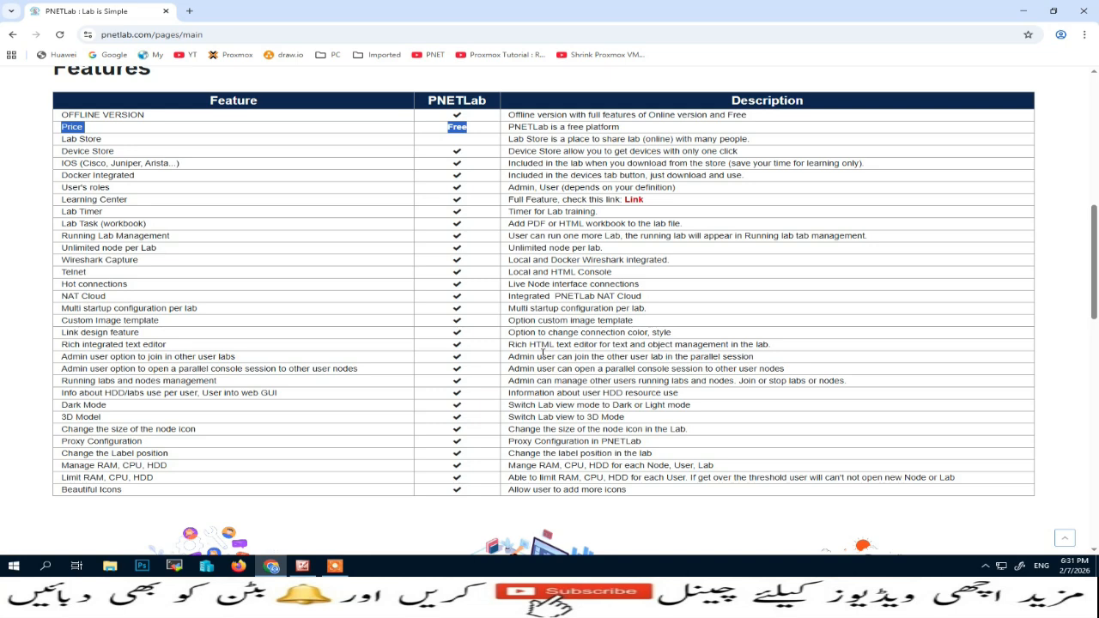
scroll(543, 354, "up", 10)
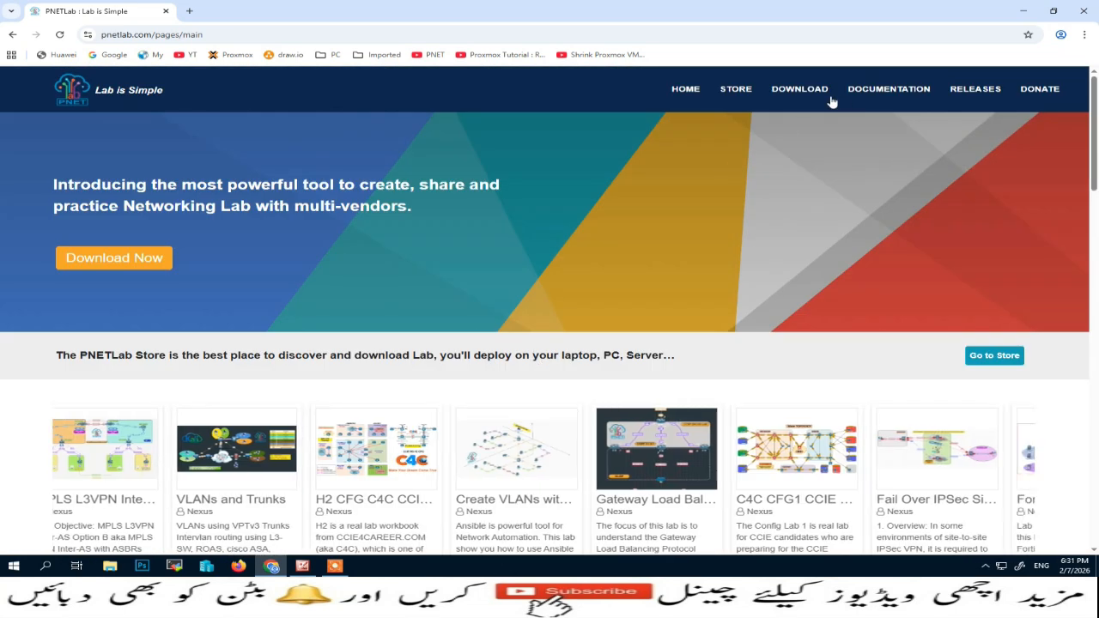
Go to the DOWNLOAD page, scroll to the Online/Offline Mode notes and highlight the Offline Mode list
left_click(785, 93)
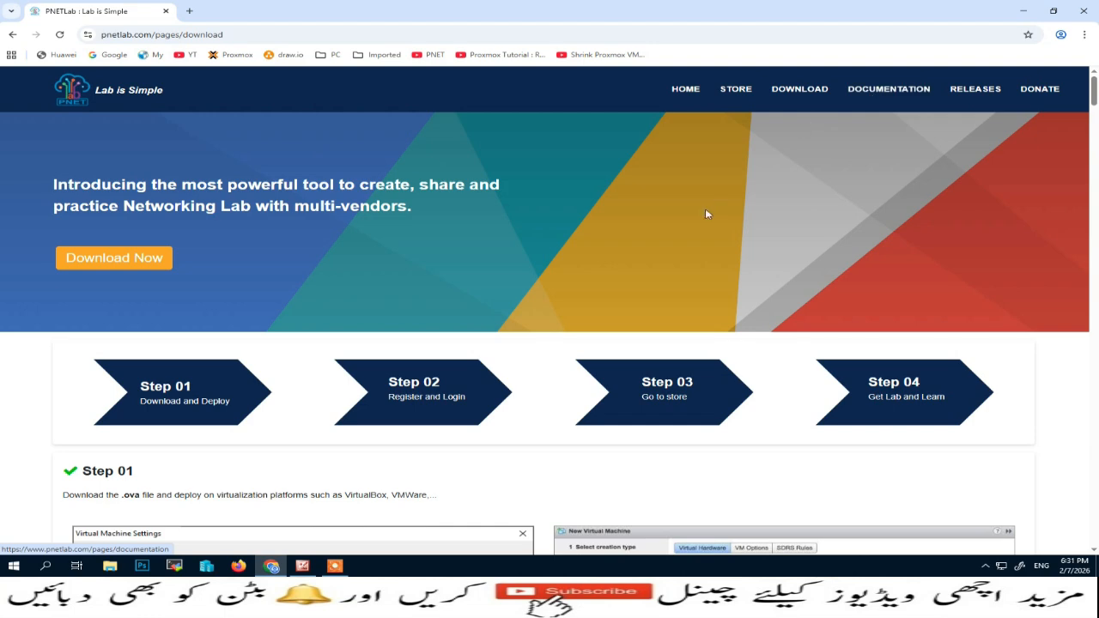
scroll(706, 214, "down", 3)
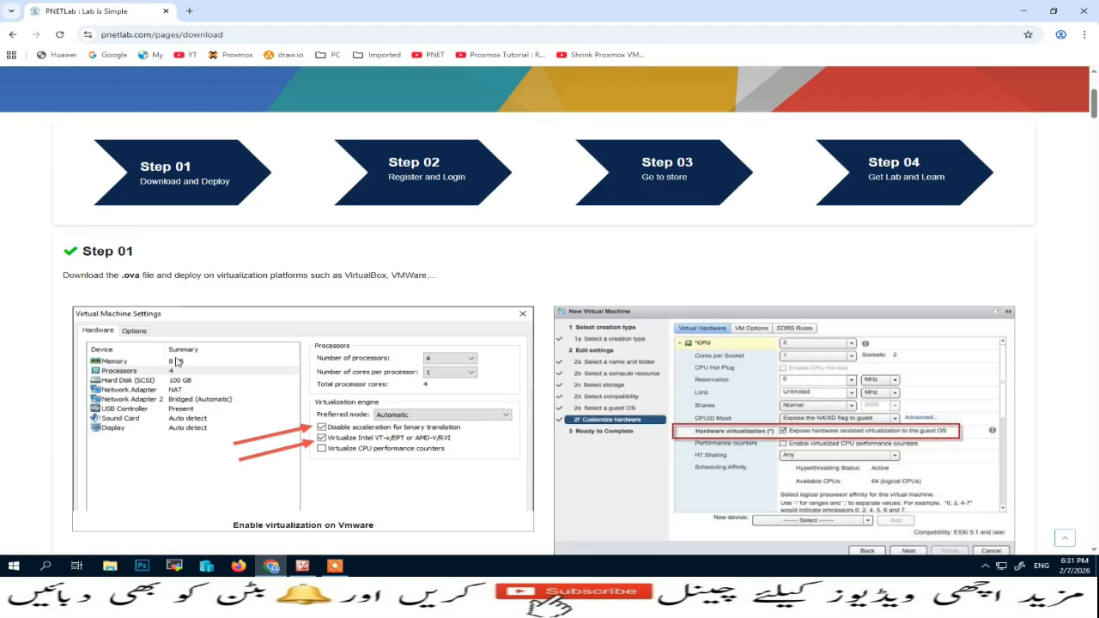
scroll(178, 361, "down", 2)
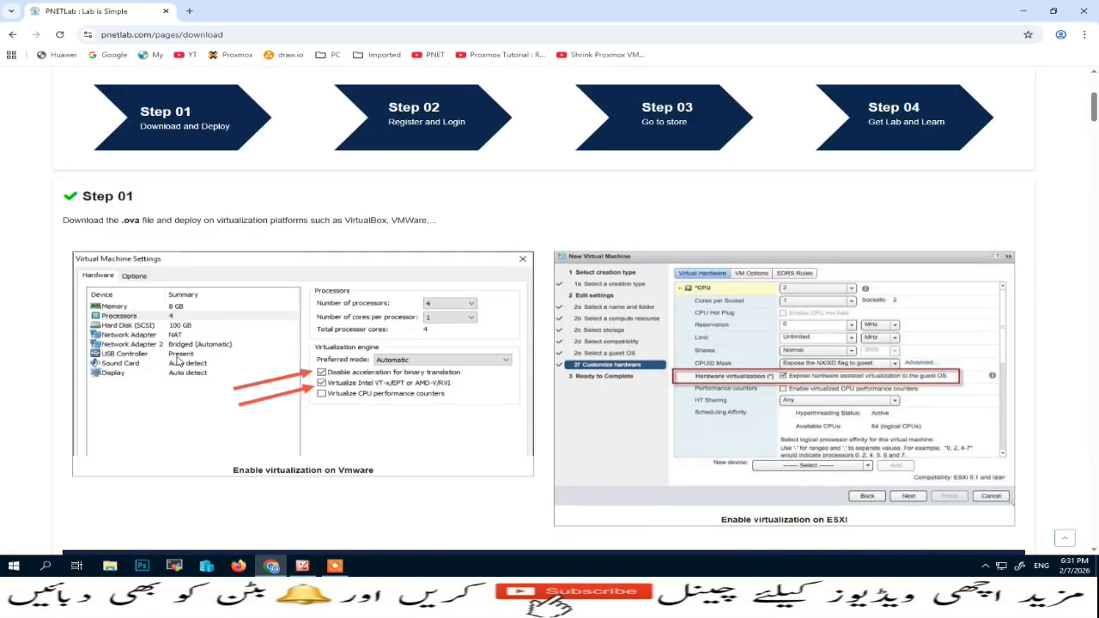
scroll(319, 331, "down", 3)
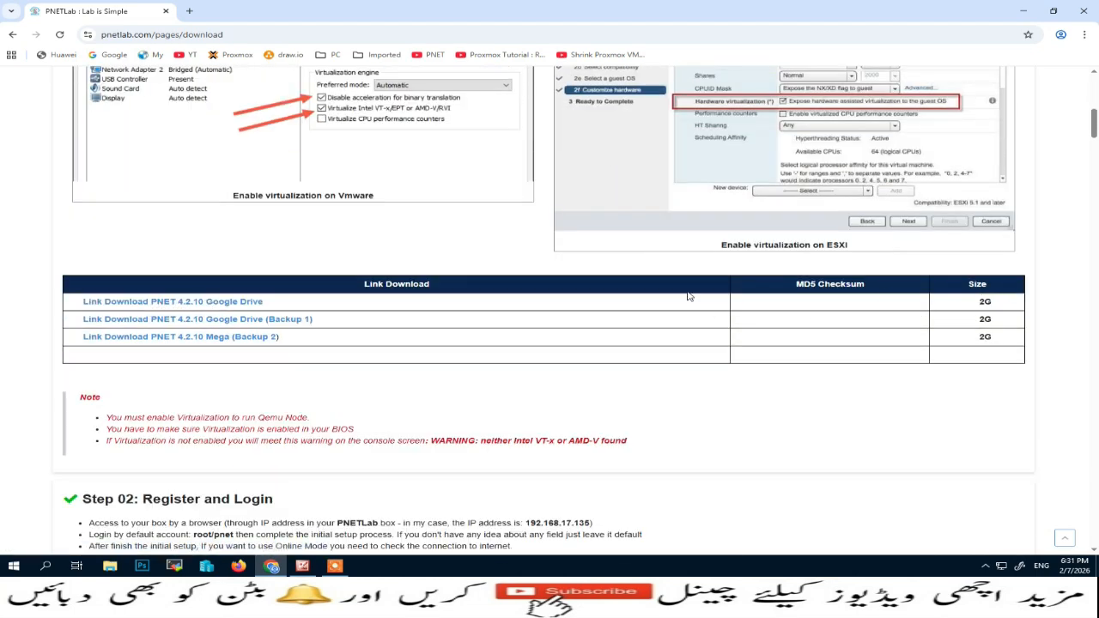
scroll(438, 320, "down", 2)
scroll(438, 321, "down", 3)
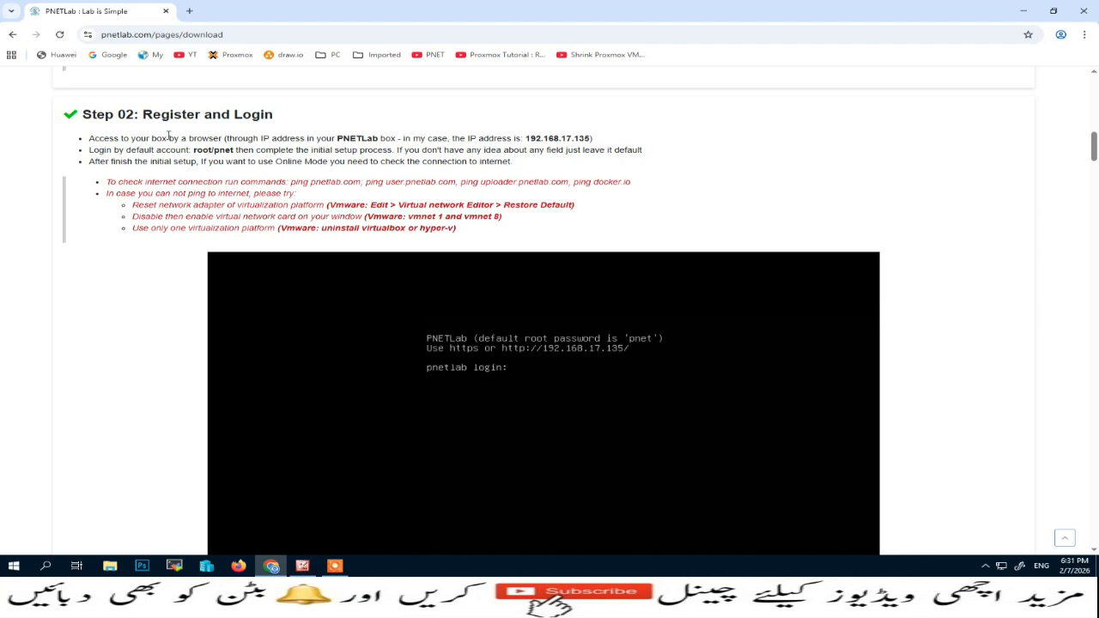
scroll(334, 270, "down", 10)
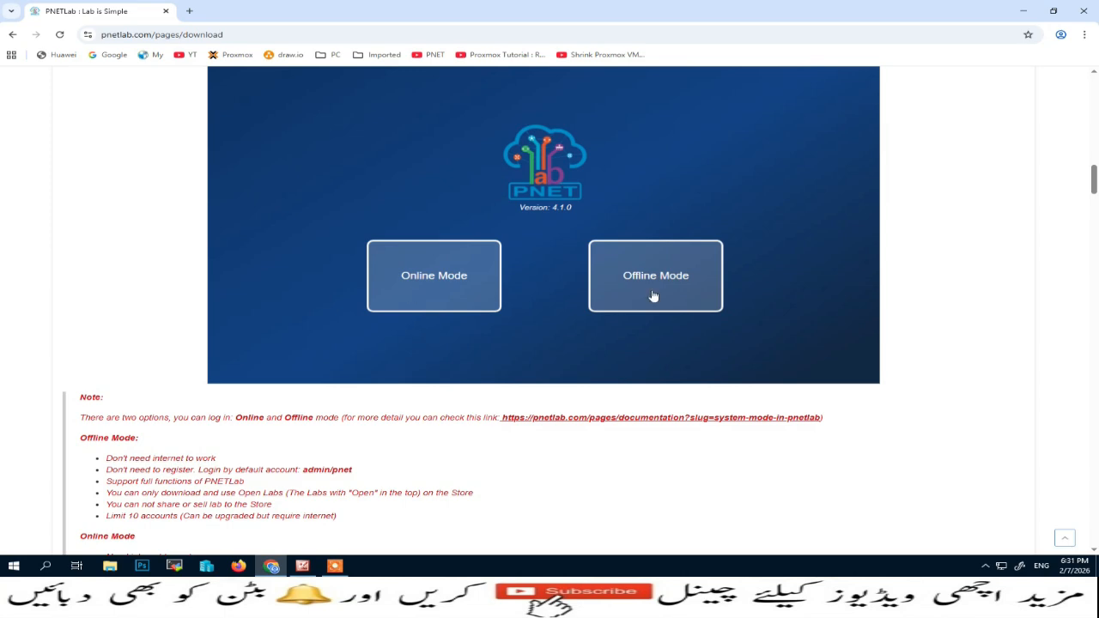
scroll(424, 299, "down", 2)
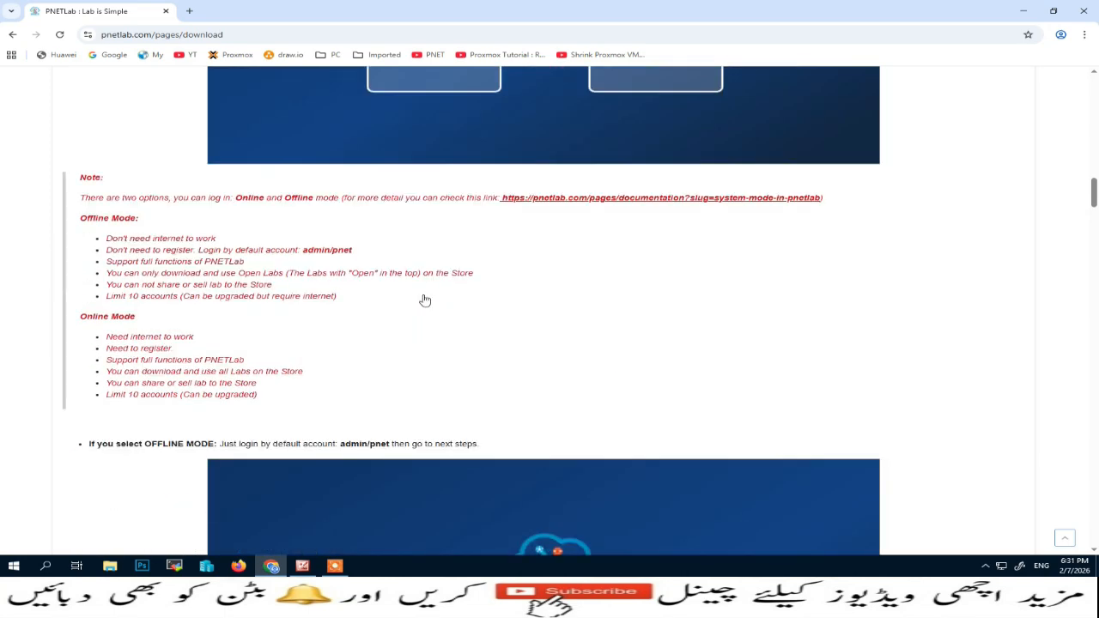
scroll(423, 300, "up", 1)
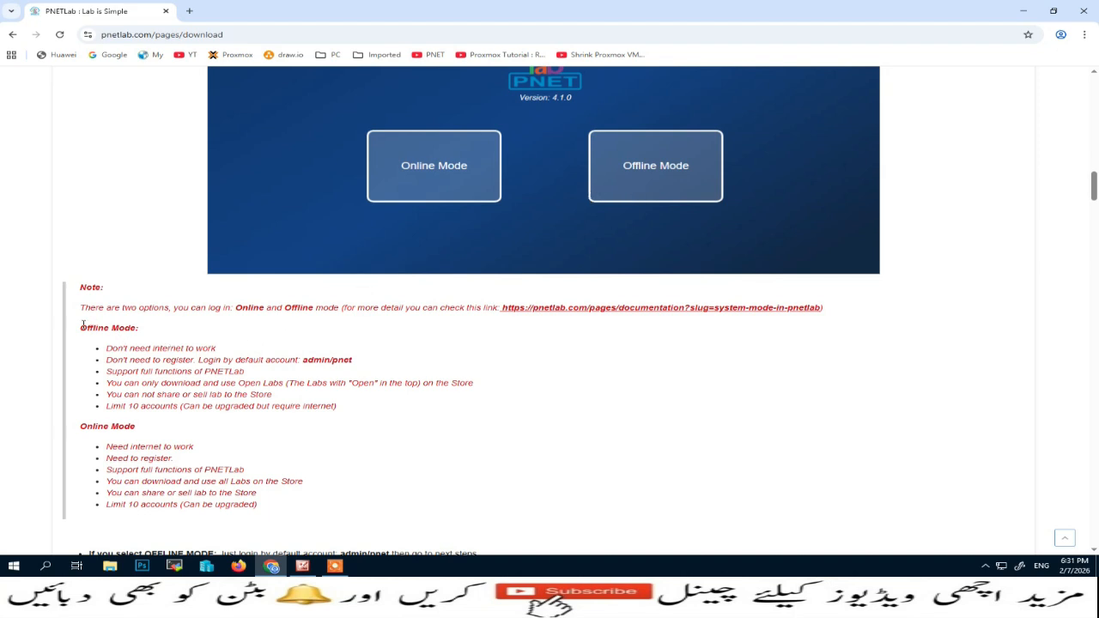
left_click_drag(81, 328, 346, 405)
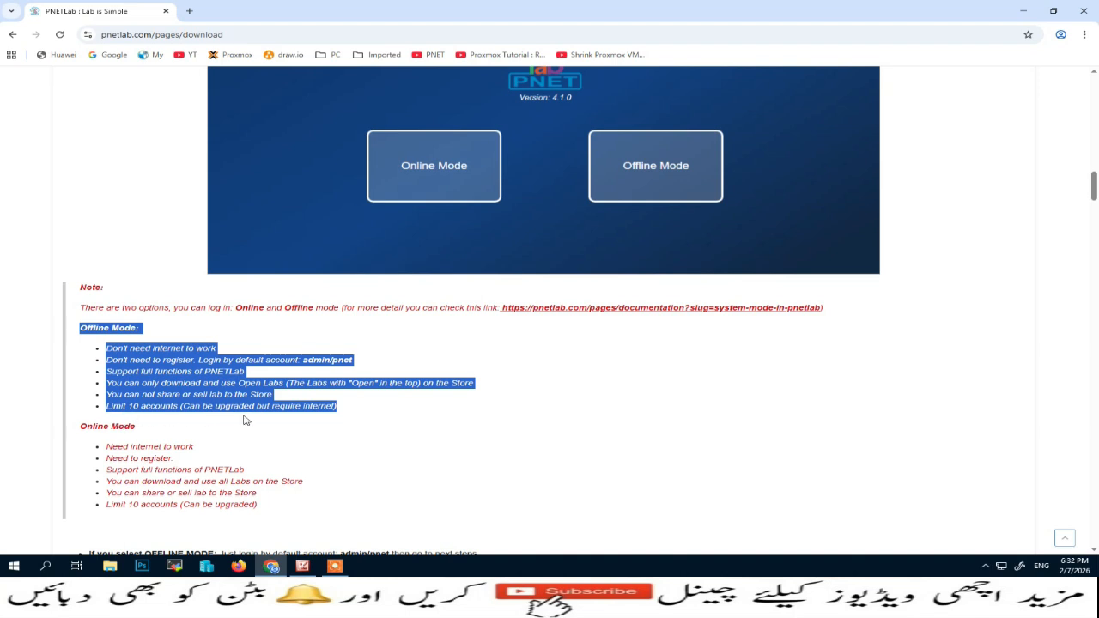
Highlight the Online Mode list: internet and registration needed, all Store labs and lab sharing unlocked
scroll(314, 418, "down", 1)
scroll(313, 419, "down", 2)
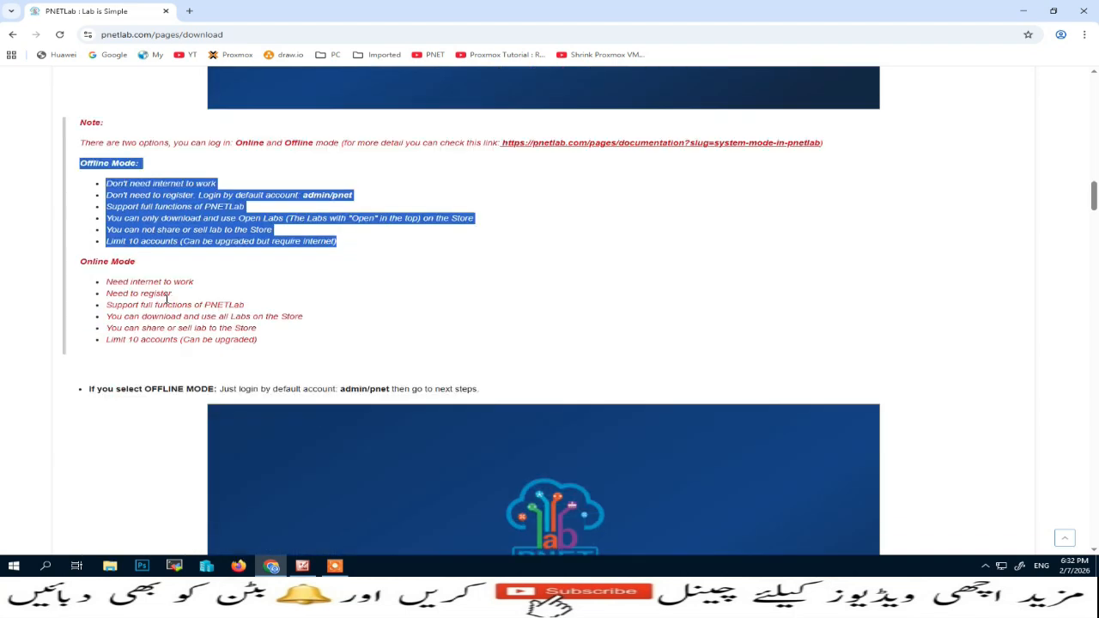
left_click_drag(80, 262, 284, 342)
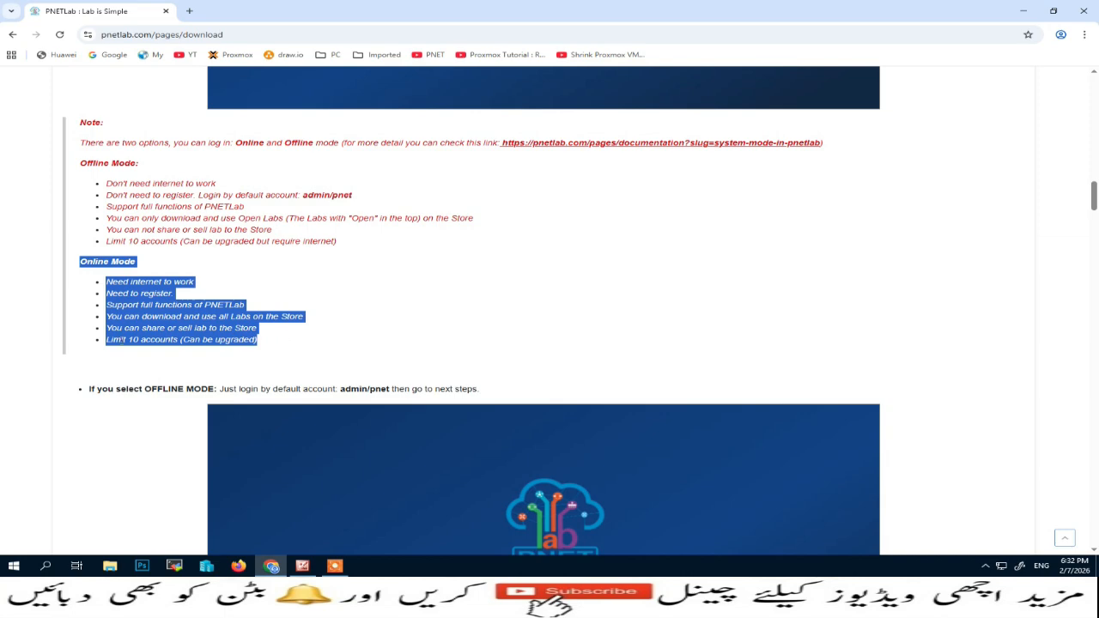
scroll(349, 383, "down", 3)
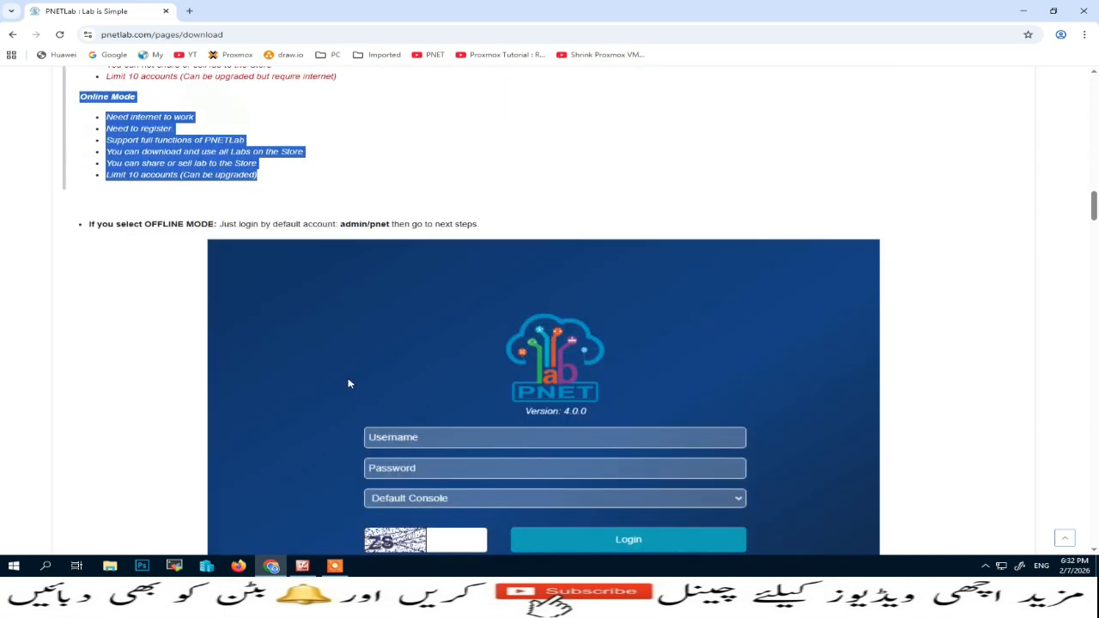
scroll(349, 383, "down", 15)
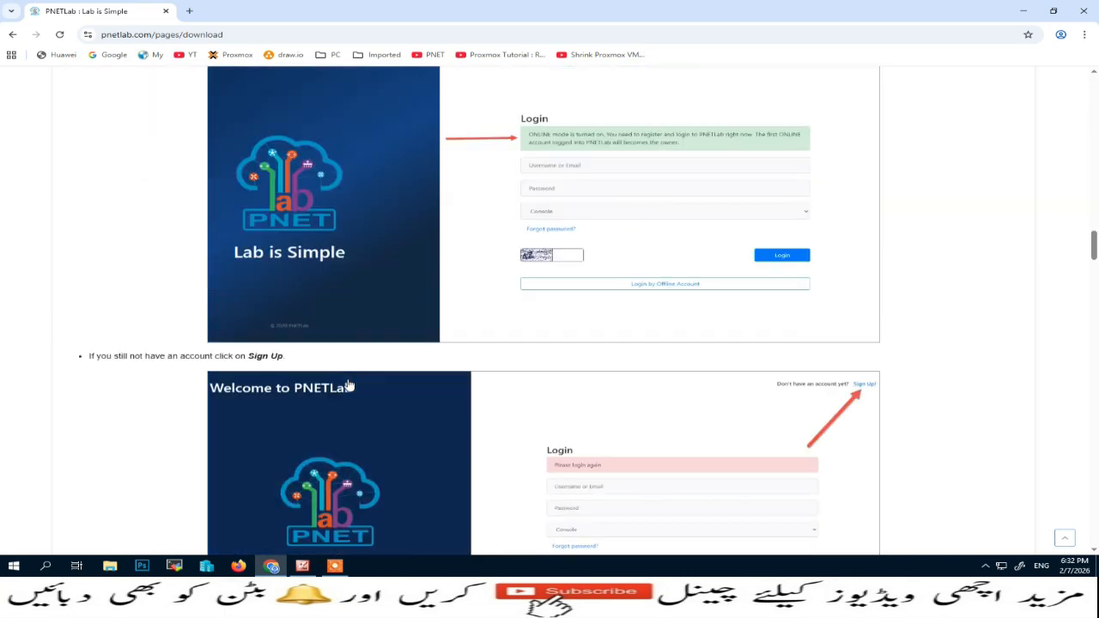
scroll(349, 385, "down", 10)
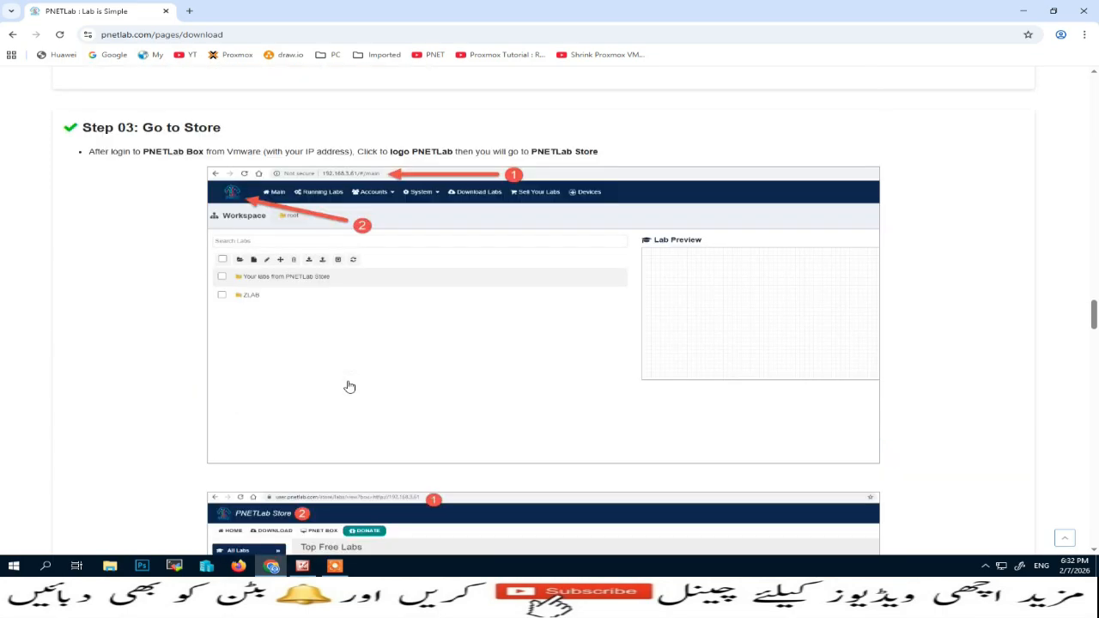
scroll(349, 386, "down", 1)
scroll(350, 385, "up", 11)
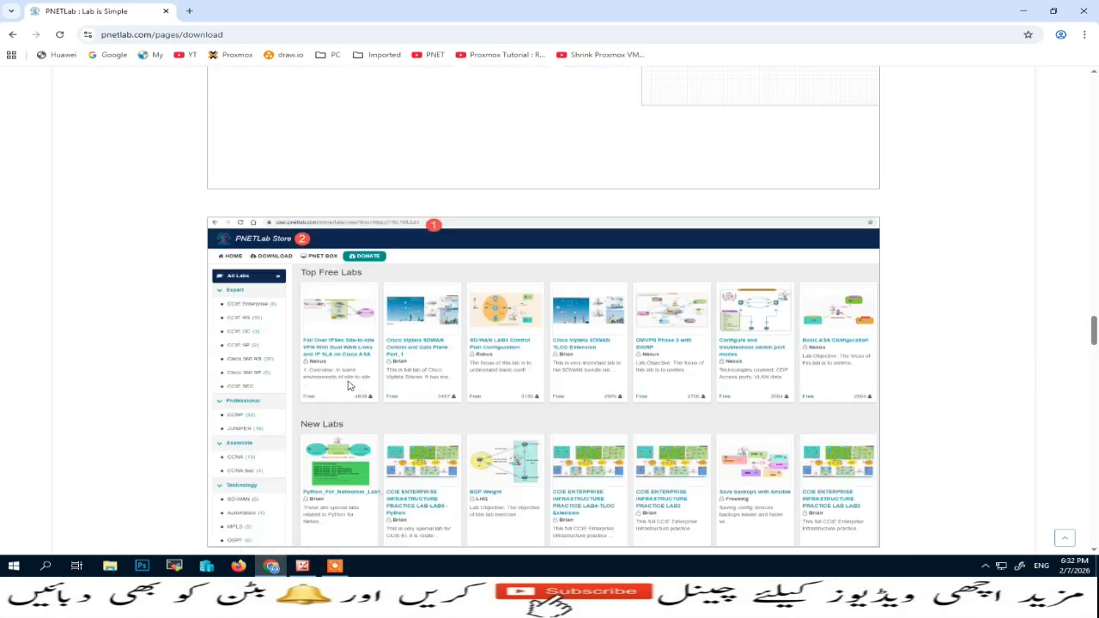
scroll(353, 386, "up", 20)
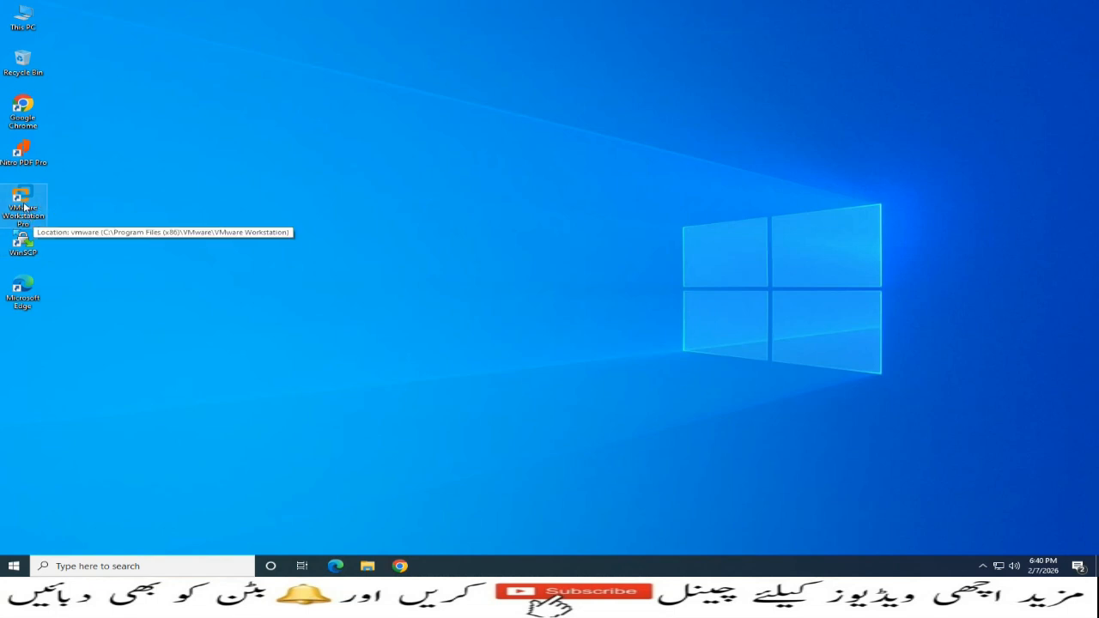
Start VMware Workstation and open the New Volume (E:) drive in File Explorer
double_click(24, 206)
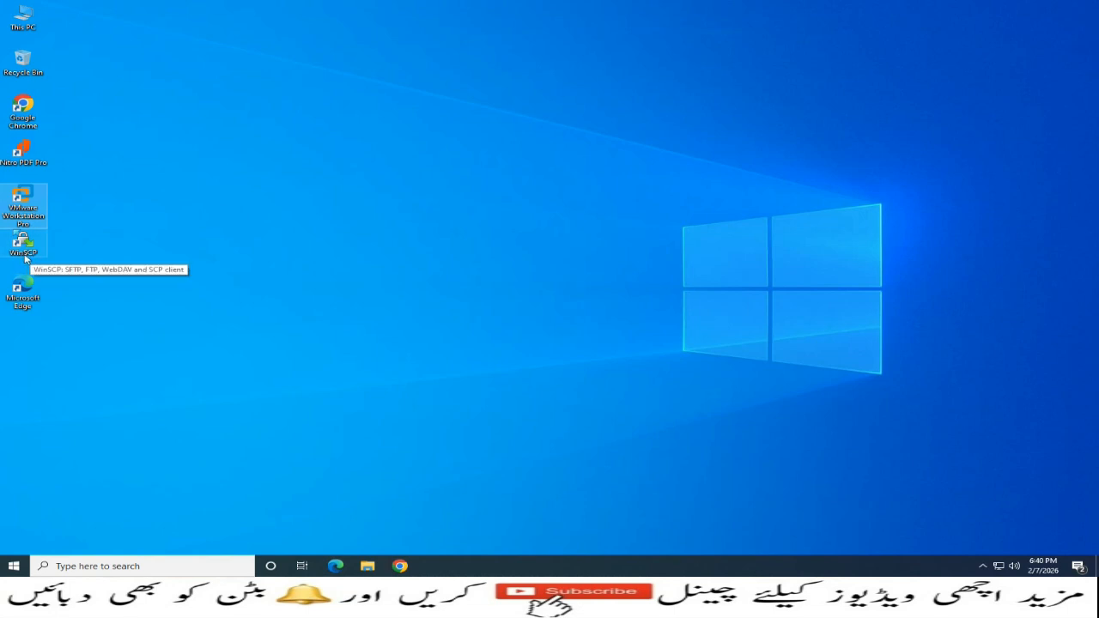
double_click(24, 21)
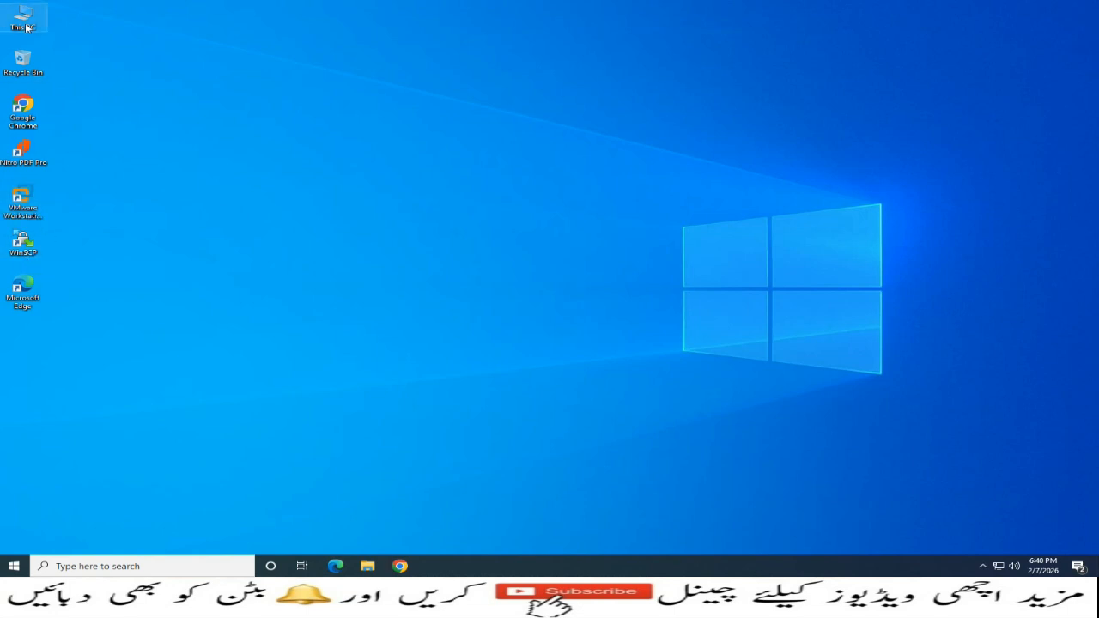
double_click(685, 292)
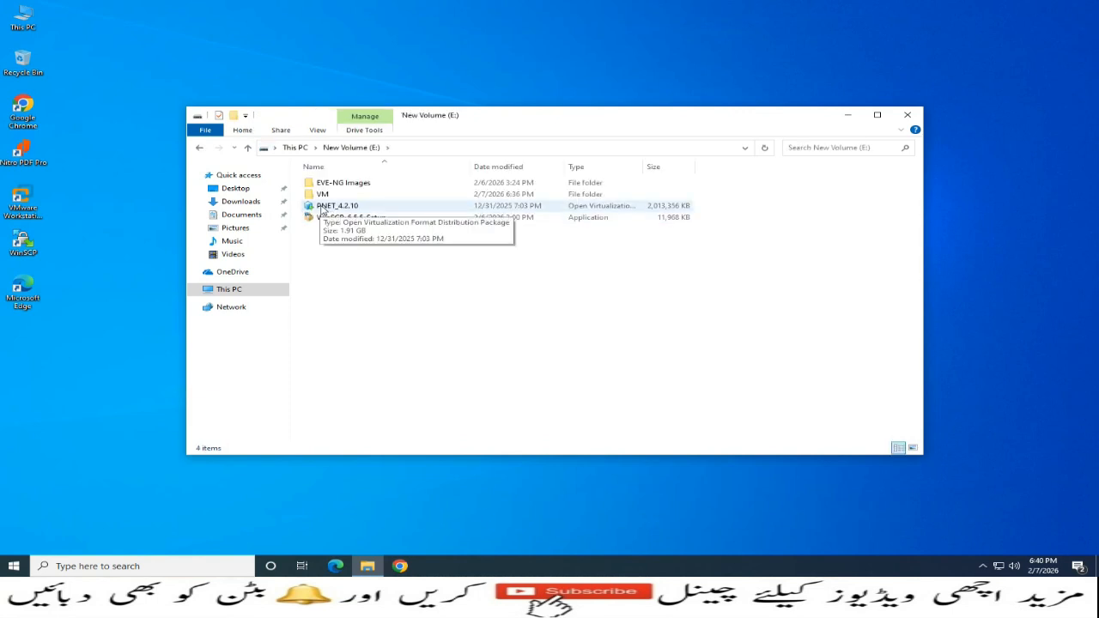
double_click(30, 206)
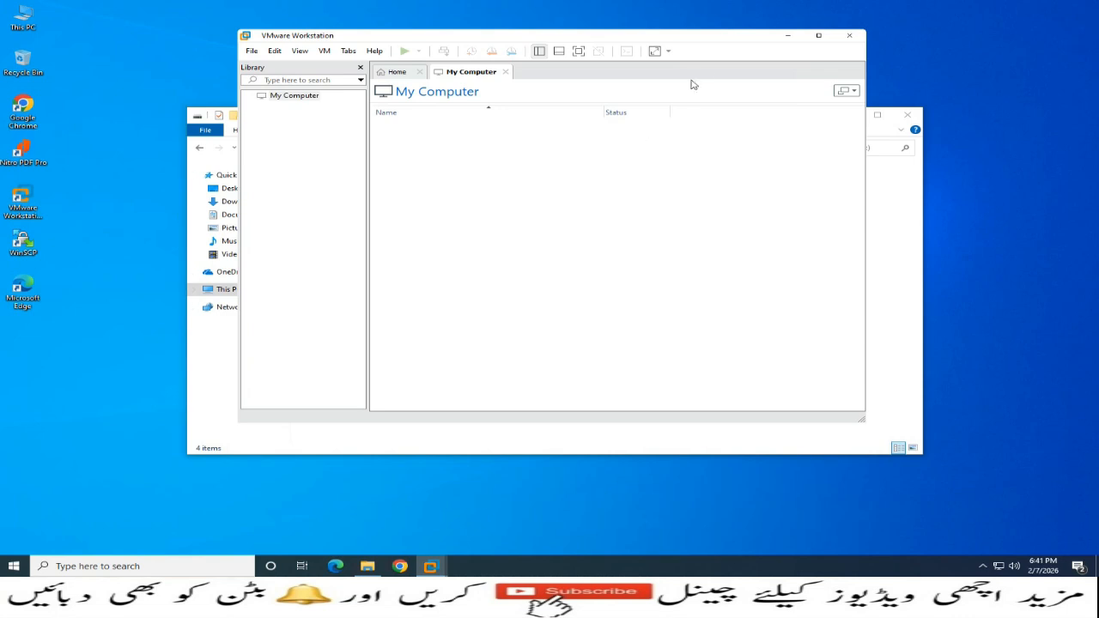
Open the PNET_4.2.10 .ova appliance file with VMware Workstation
left_click(789, 37)
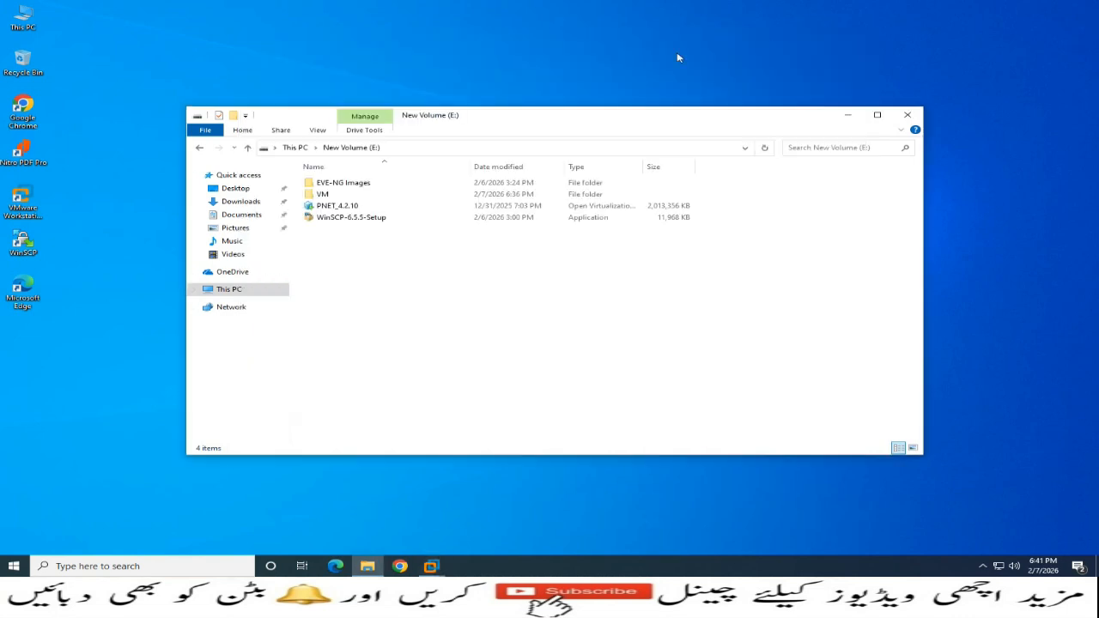
double_click(326, 207)
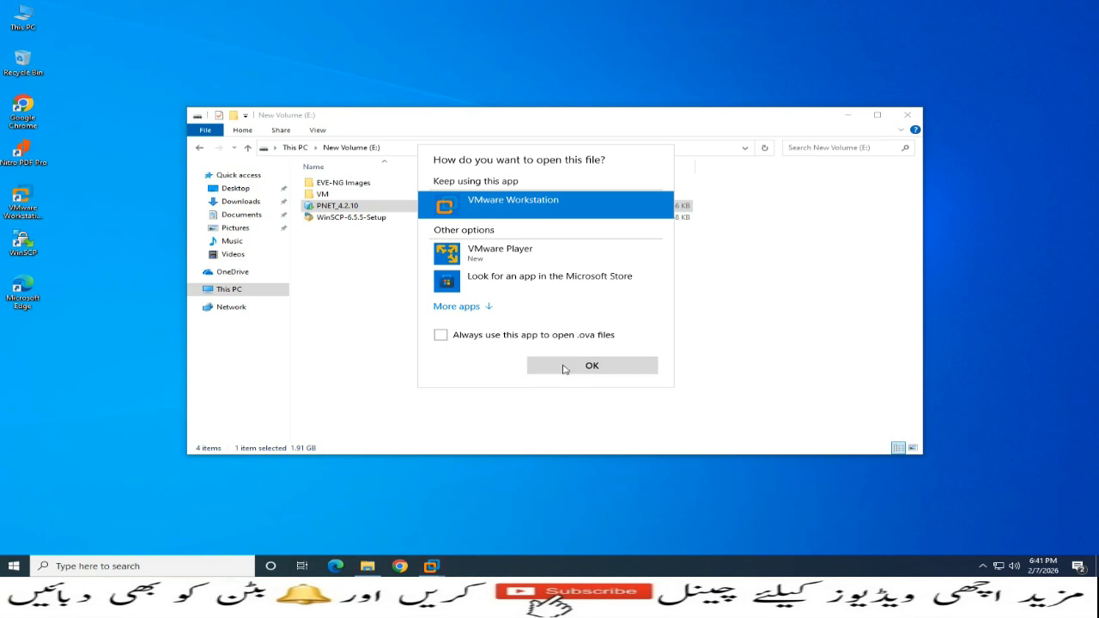
left_click(566, 370)
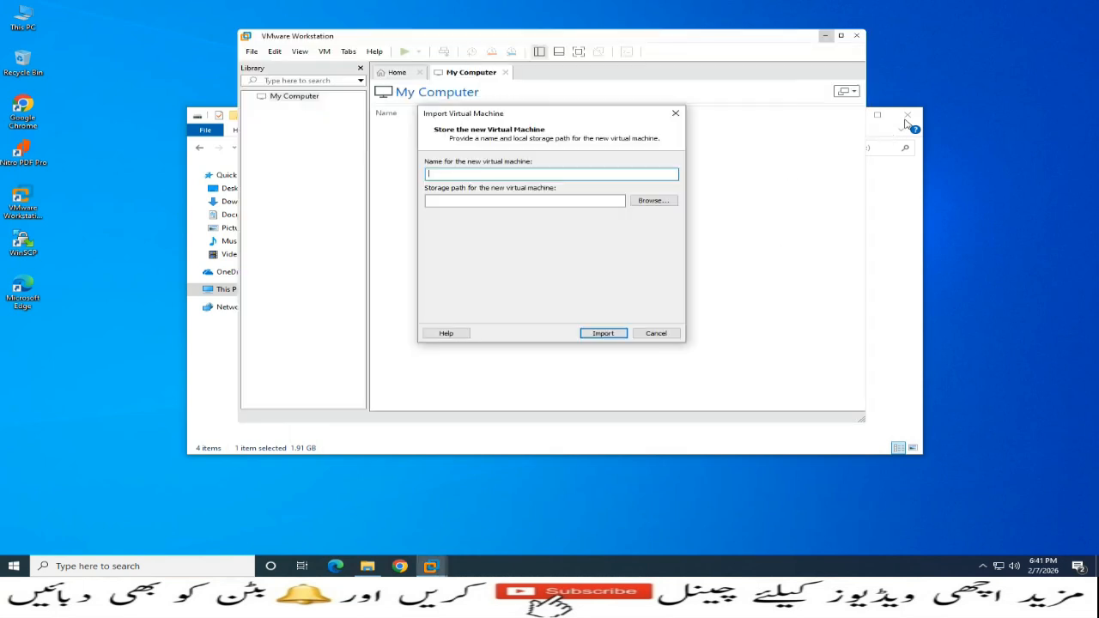
Close File Explorer and name the imported virtual machine PNET-LAB
left_click(908, 117)
left_click(908, 117)
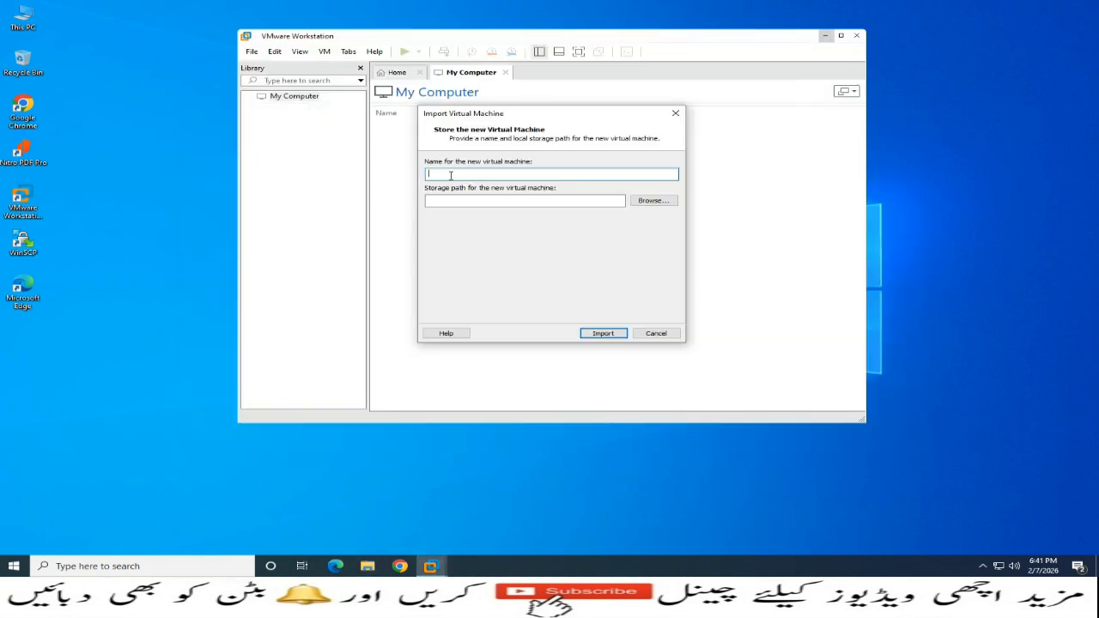
type("PNET-LAB")
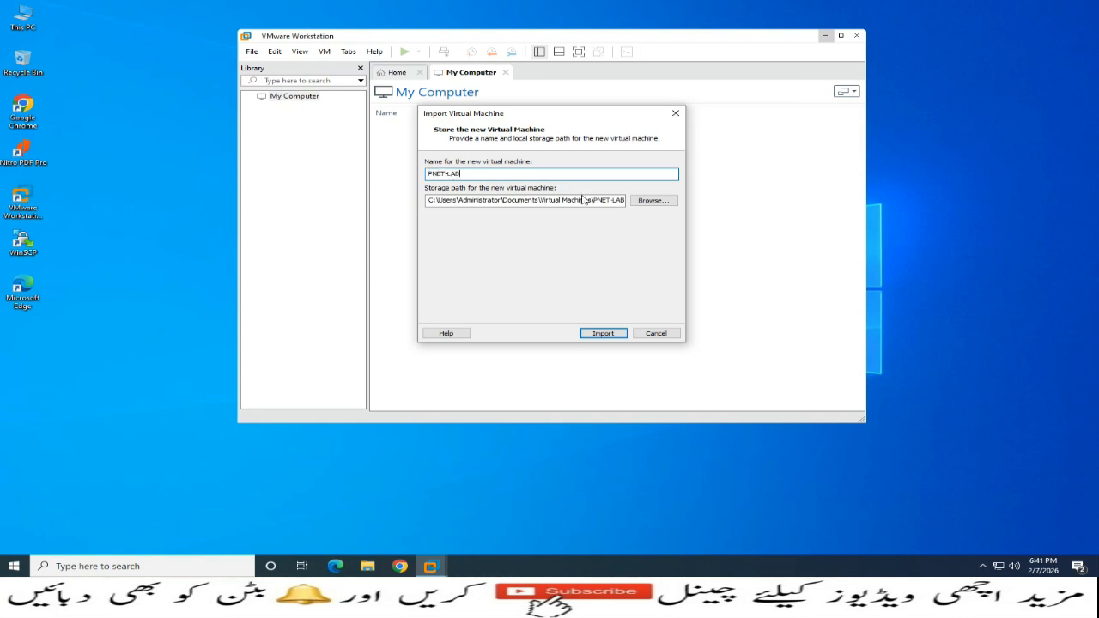
Set the storage path to E:\VM\PNet-LAB and start the import
left_click(667, 201)
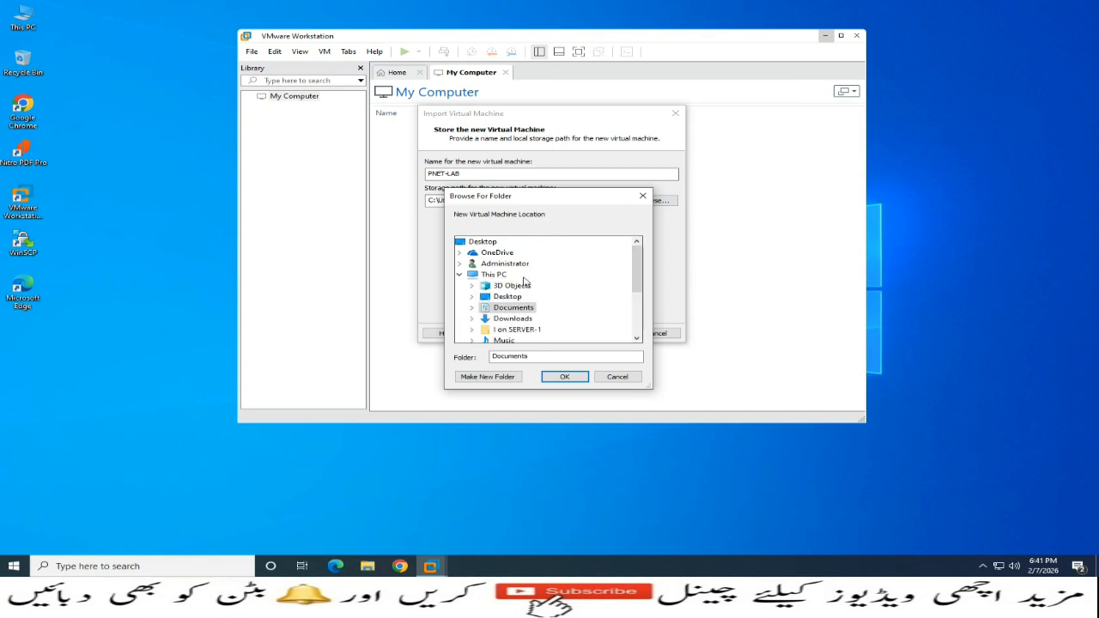
scroll(511, 292, "down", 3)
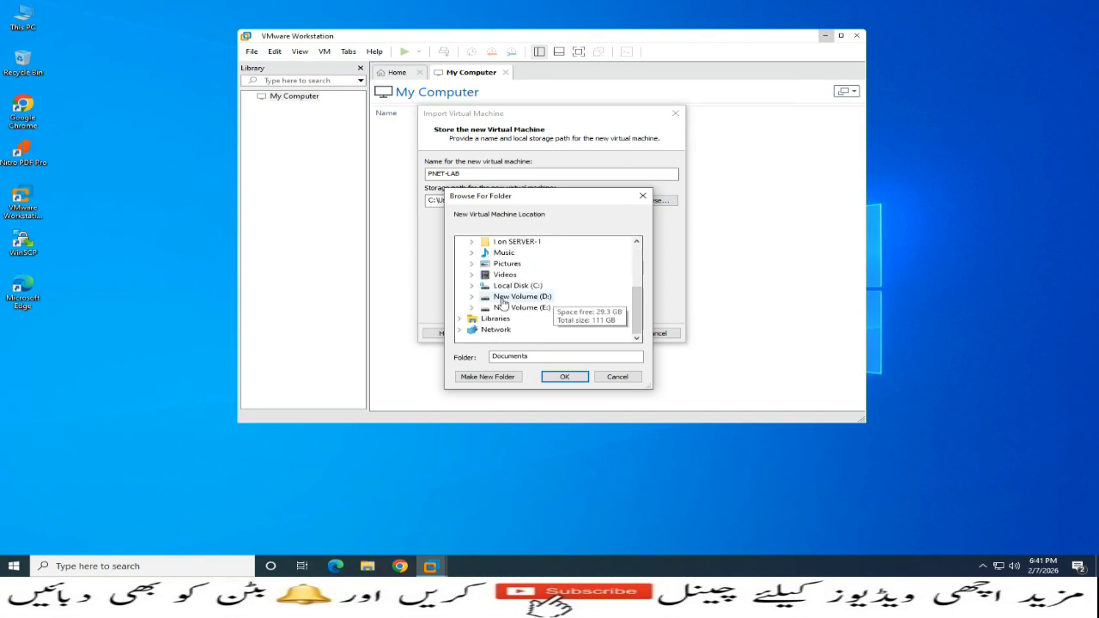
left_click(472, 308)
left_click(483, 329)
left_click(511, 330)
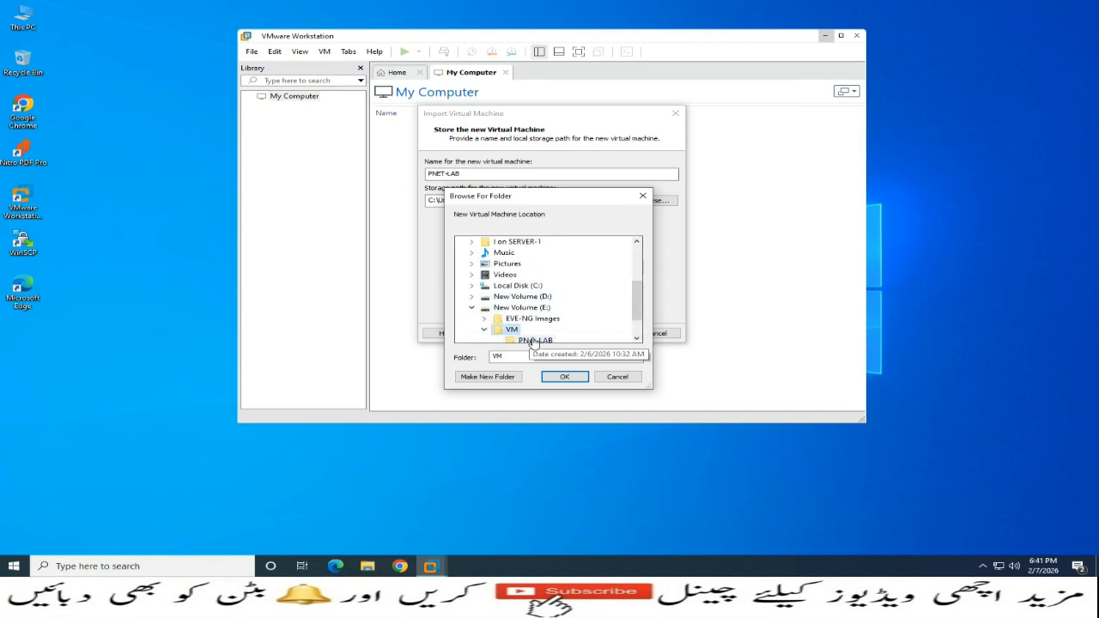
left_click(534, 341)
left_click(565, 376)
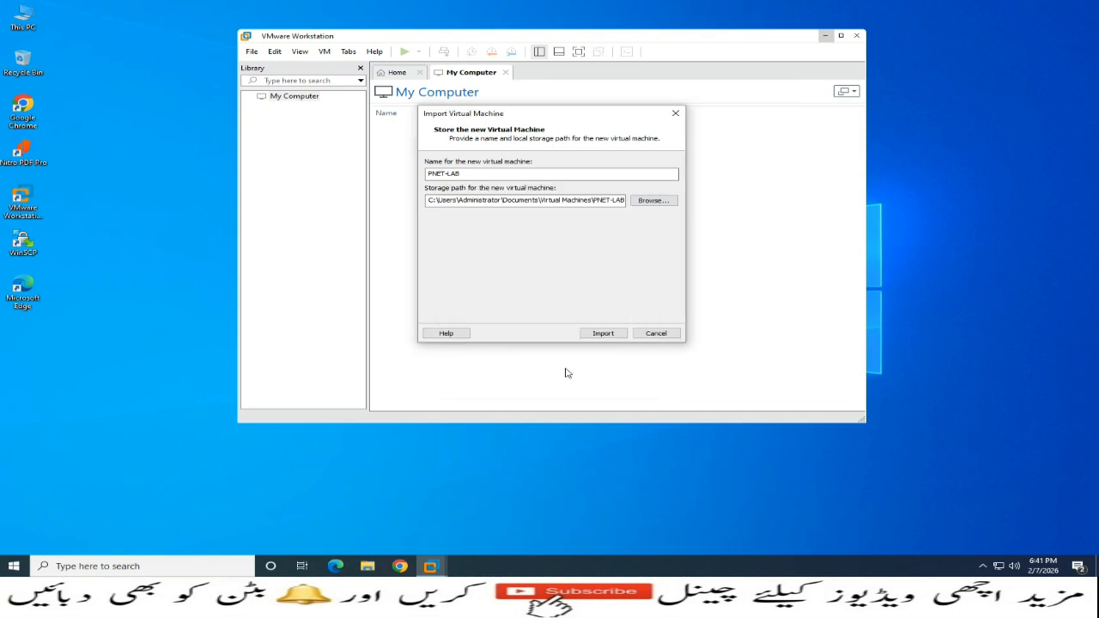
left_click(598, 334)
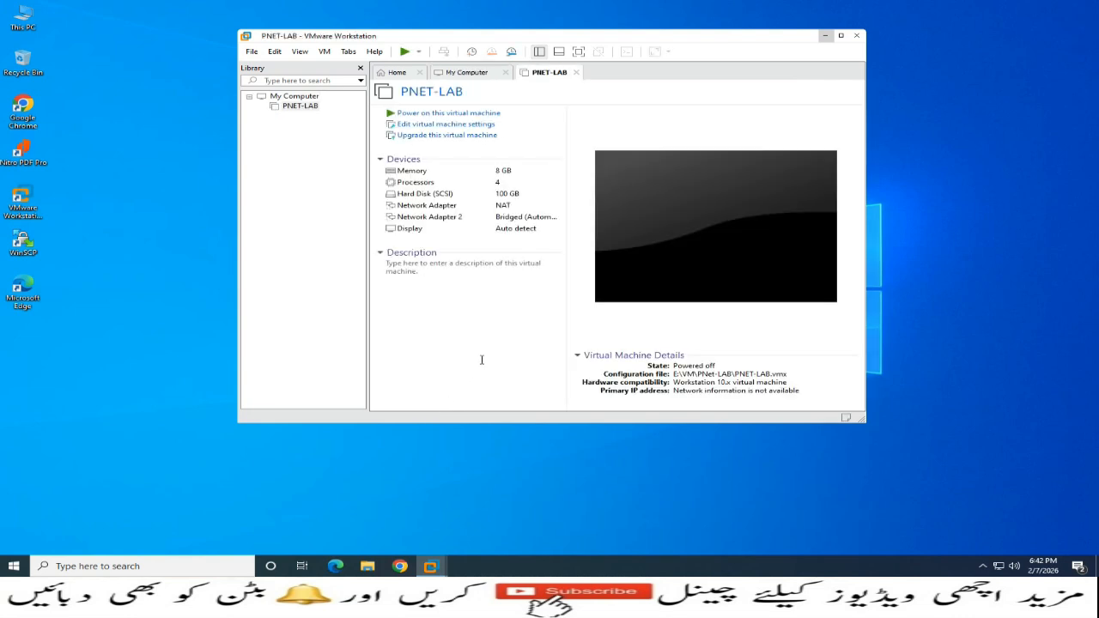
In PNET-LAB's processor settings, enable VT-x/EPT or AMD-V/RVI and CPU performance counter virtualization
left_click(442, 131)
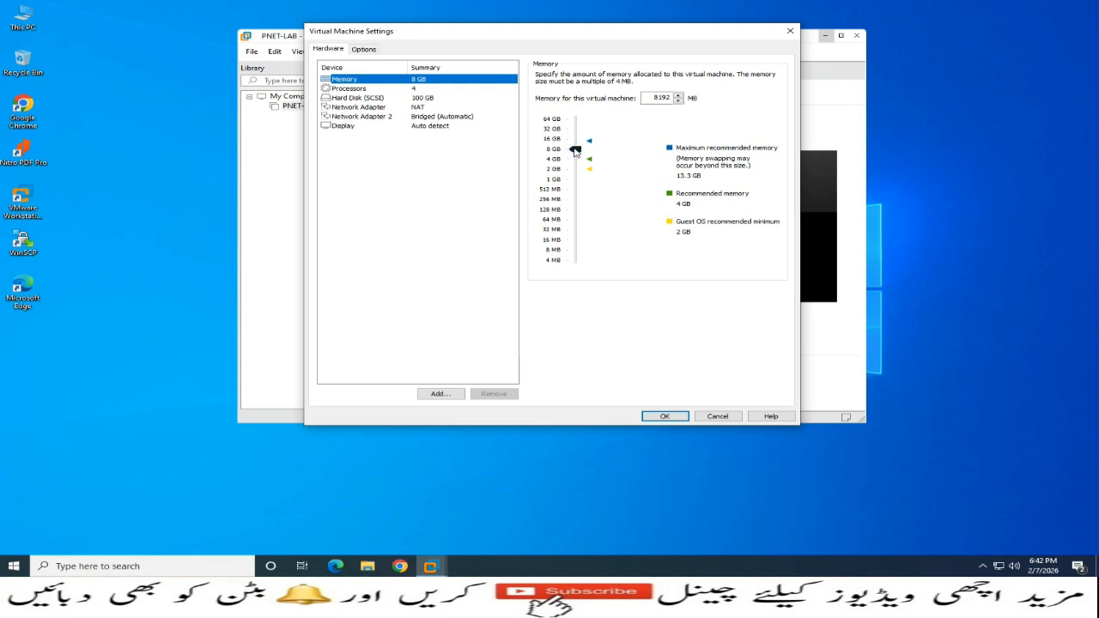
mouse_move(575, 151)
left_mouse_down()
mouse_move(576, 142)
mouse_move(576, 151)
left_mouse_up()
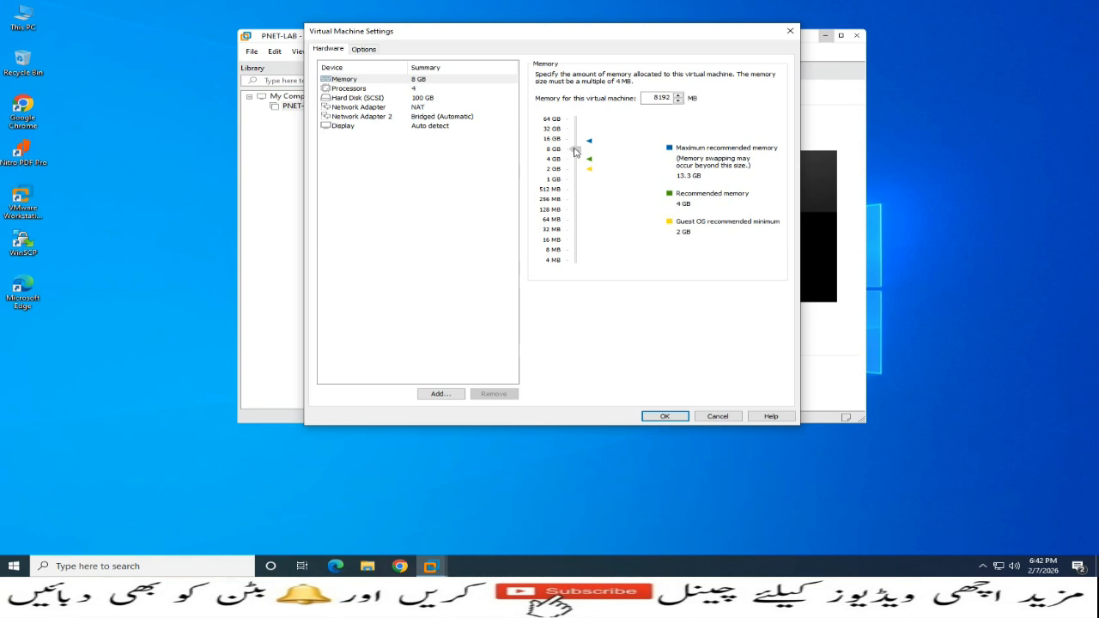
left_click(361, 91)
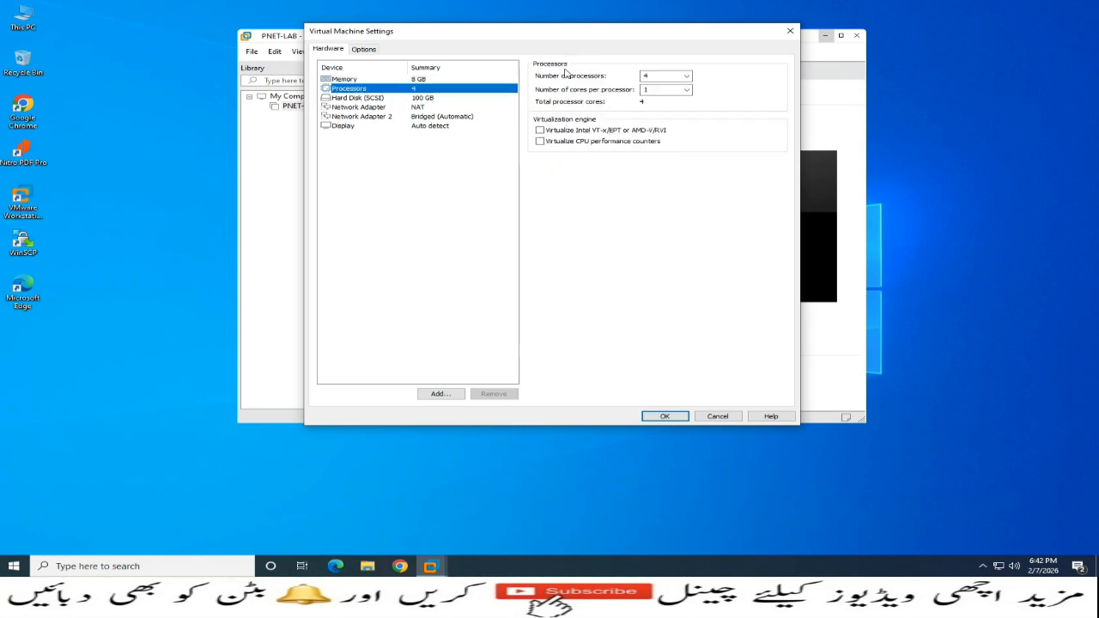
left_click(540, 130)
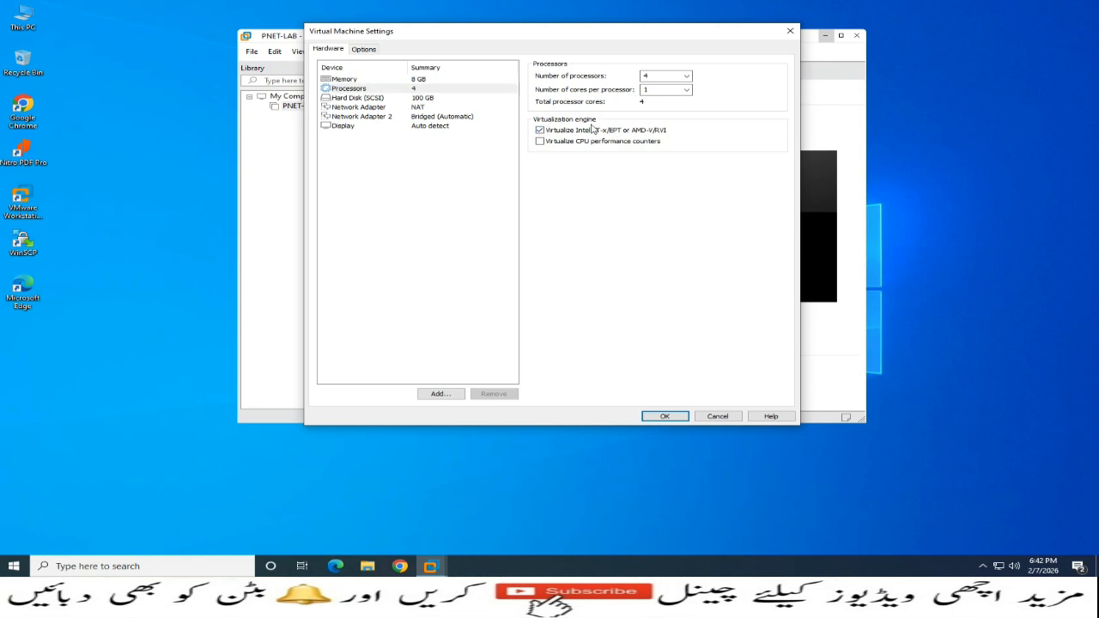
left_click(541, 142)
Review the hard disk, both network adapters and display settings, then save
left_click(431, 100)
left_click(423, 107)
left_click(430, 118)
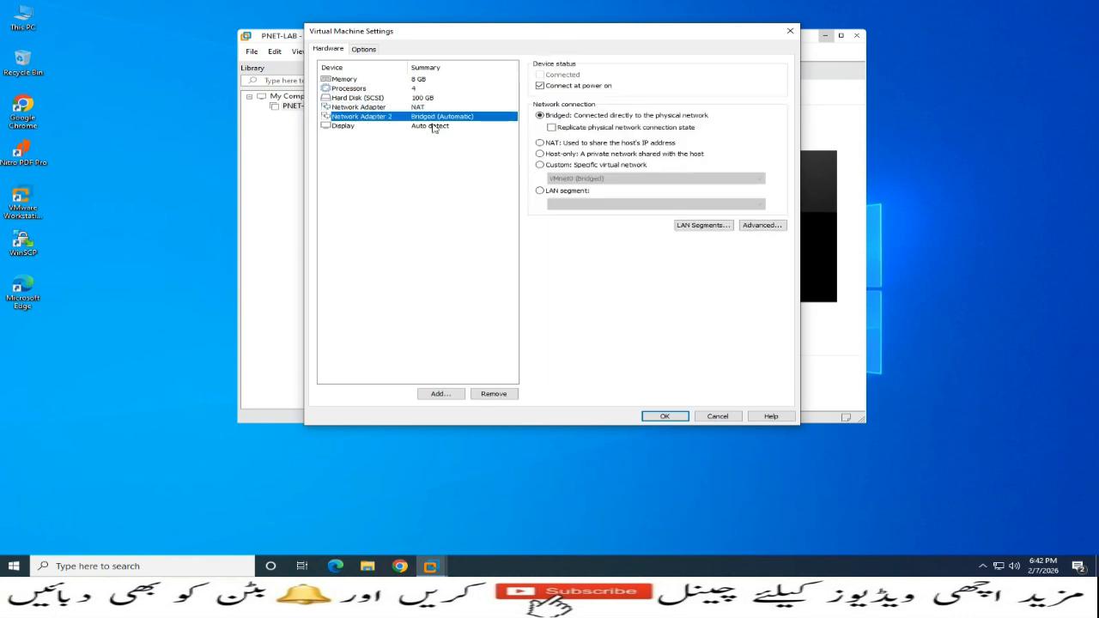
left_click(433, 127)
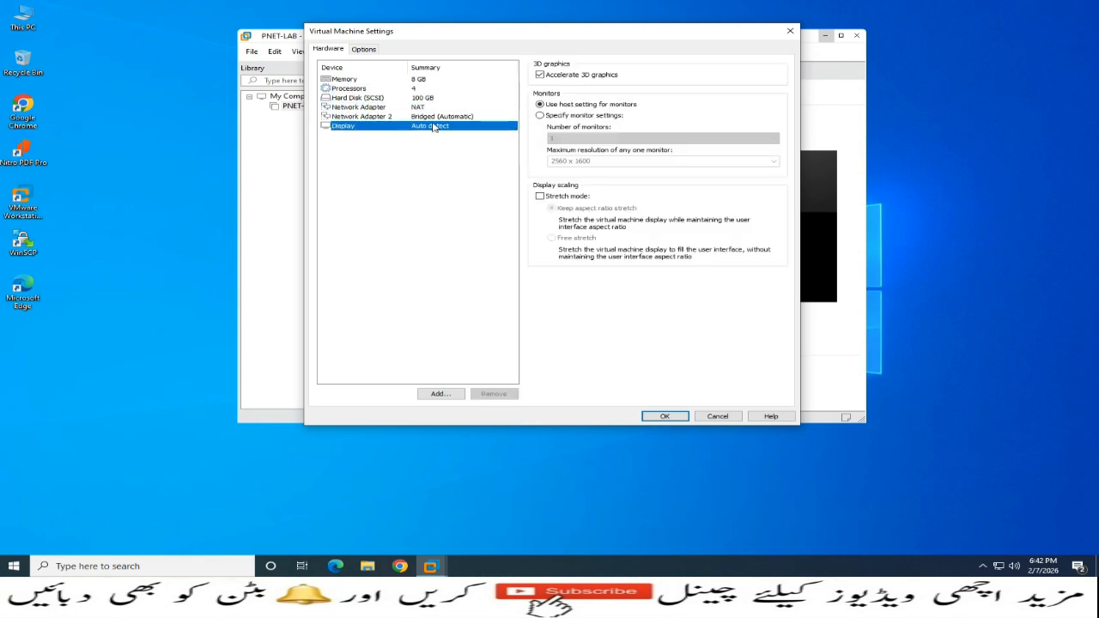
left_click(664, 416)
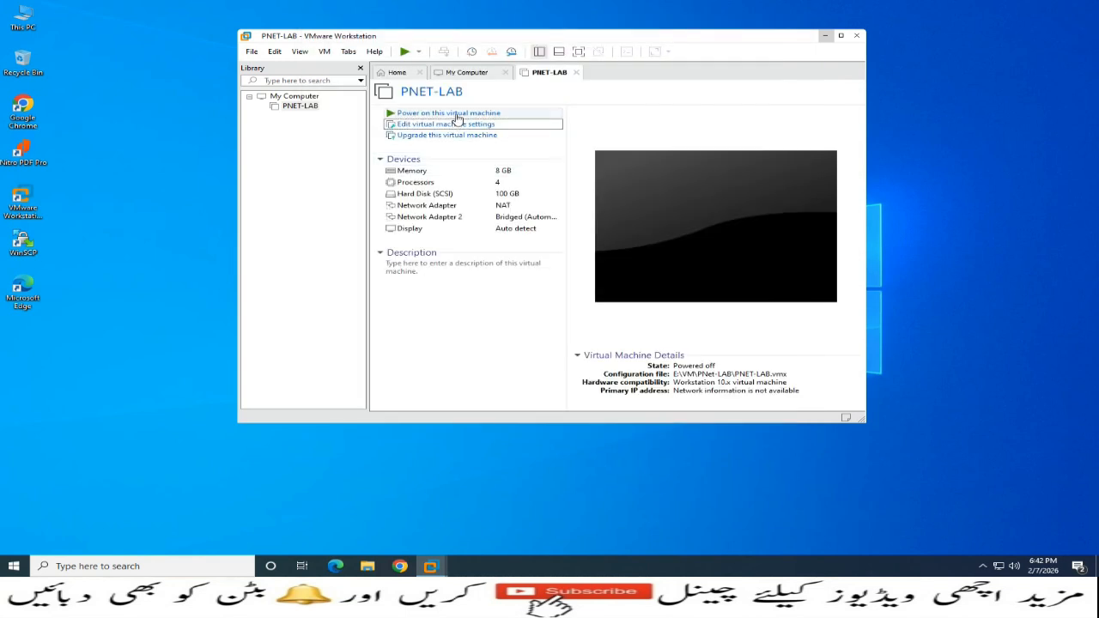
Power on PNET-LAB in a maximized window and focus its console while it boots
left_click(452, 113)
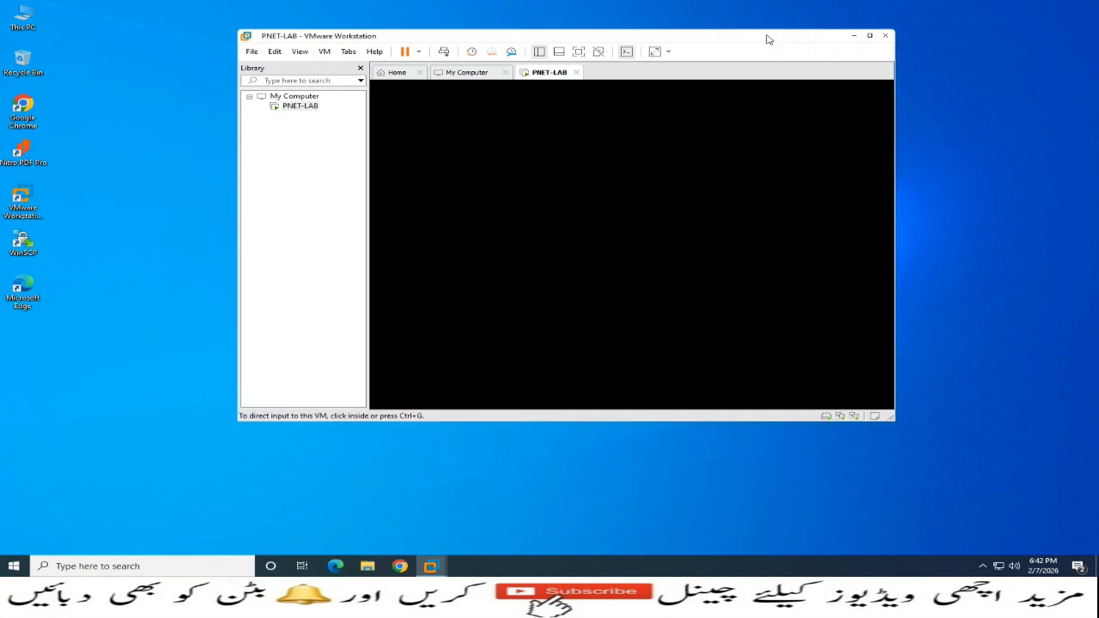
left_click(872, 39)
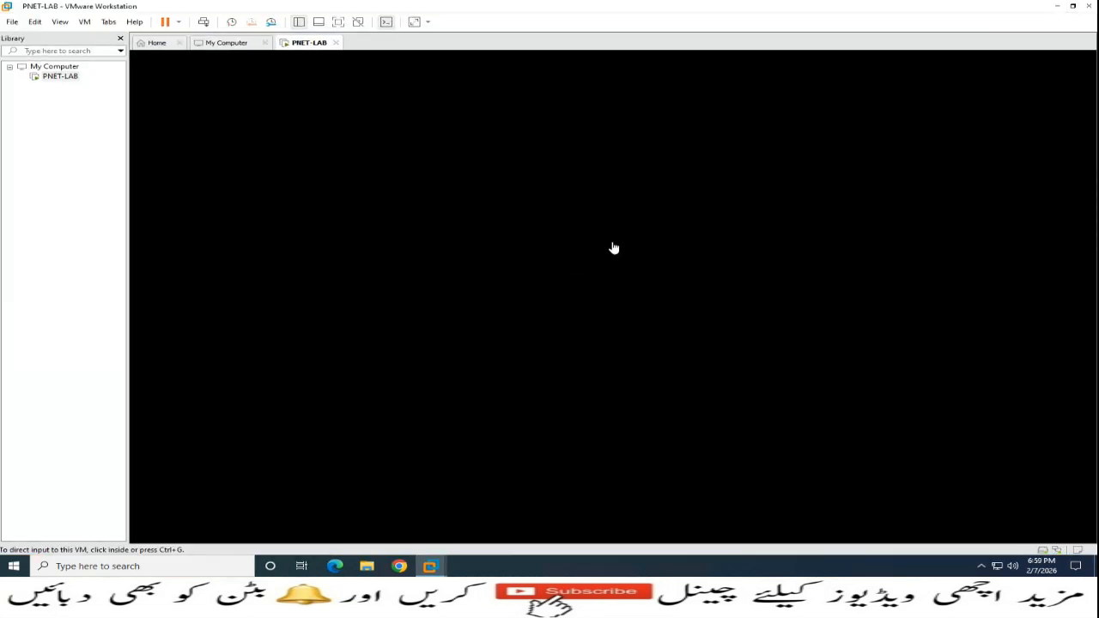
left_click(617, 246)
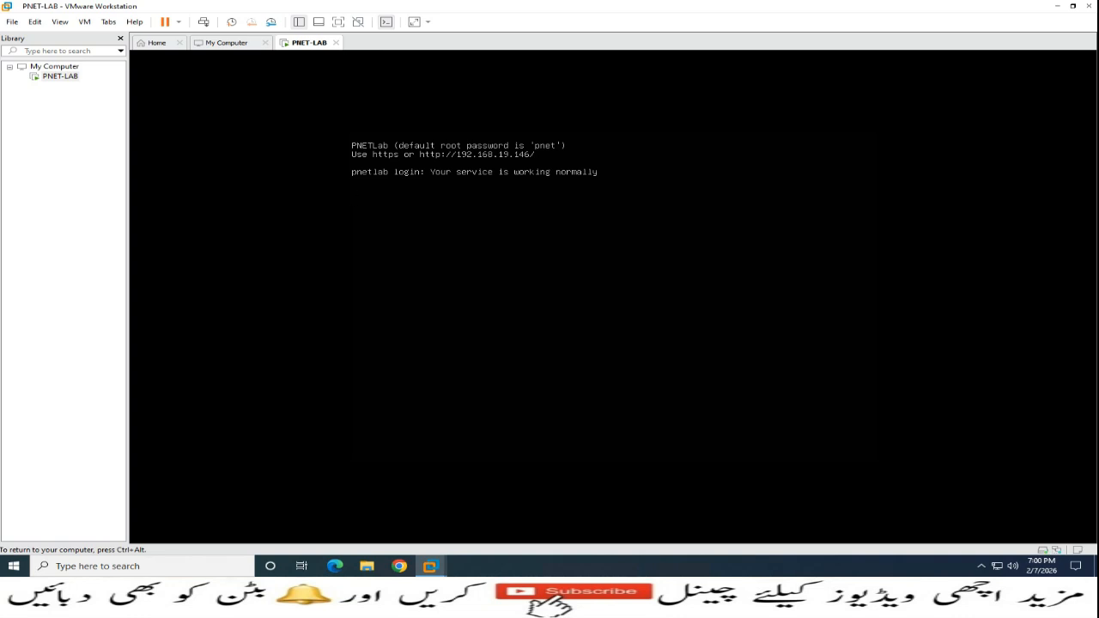
Log into the console as root with the default password and set the new root password
key("Return")
type("root")
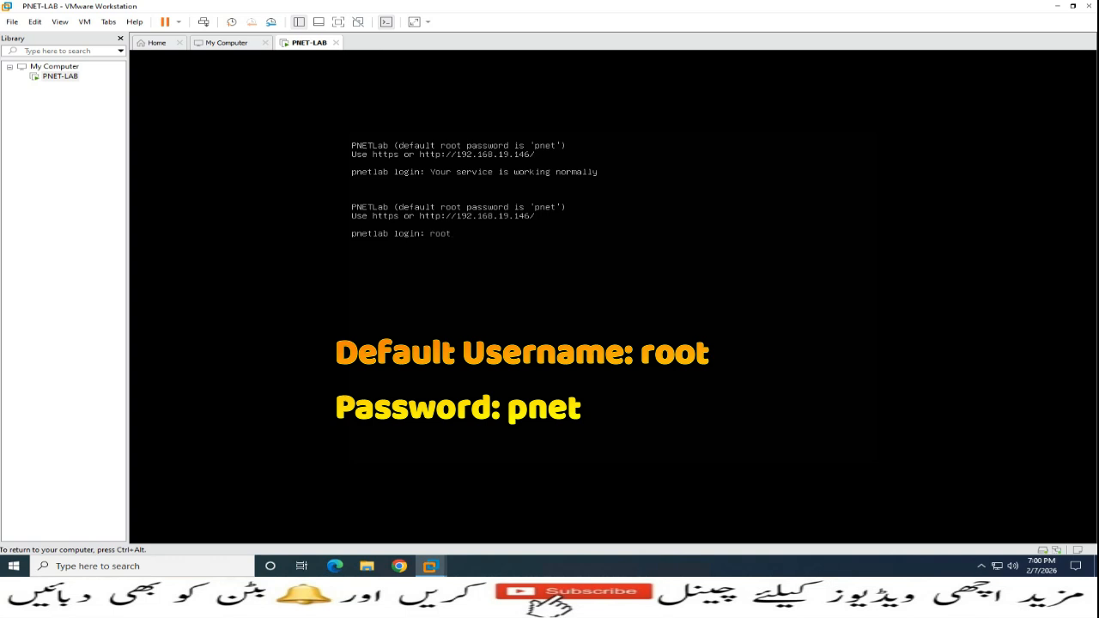
key("Return")
type("pnet")
key("Return")
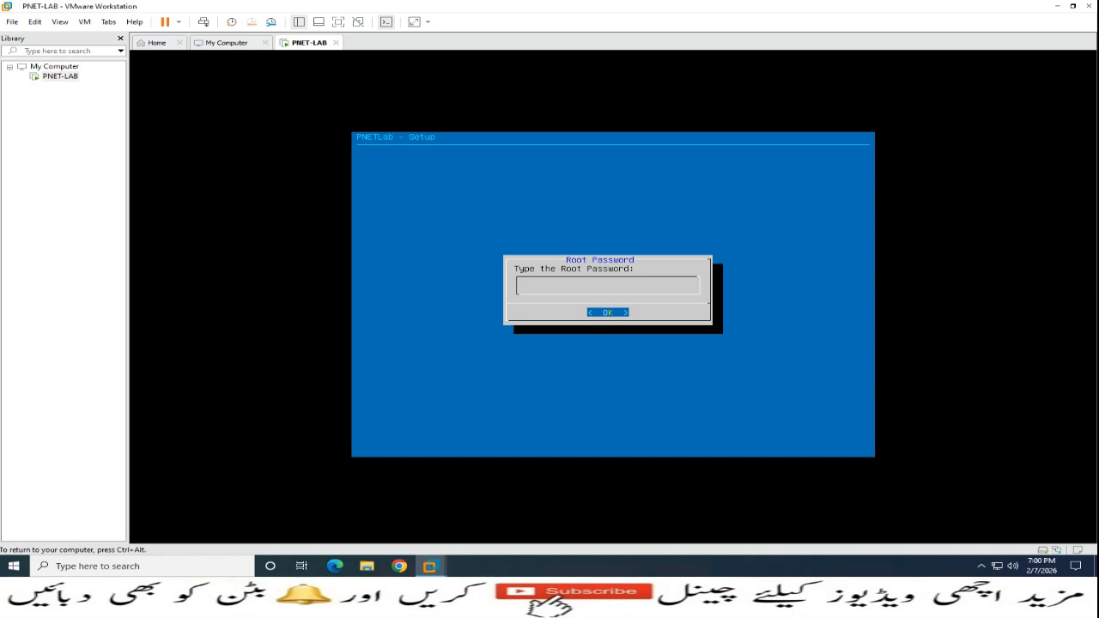
key("Return")
key("Return")
Enter a custom DNS domain name, keep DHCP, skip NTP and choose a direct connection
key("BackSpace")
key("BackSpace")
key("BackSpace")
key("BackSpace")
key("BackSpace")
key("BackSpace")
key("BackSpace")
key("BackSpace")
key("BackSpace")
key("BackSpace")
key("BackSpace")
type("kamran.local")
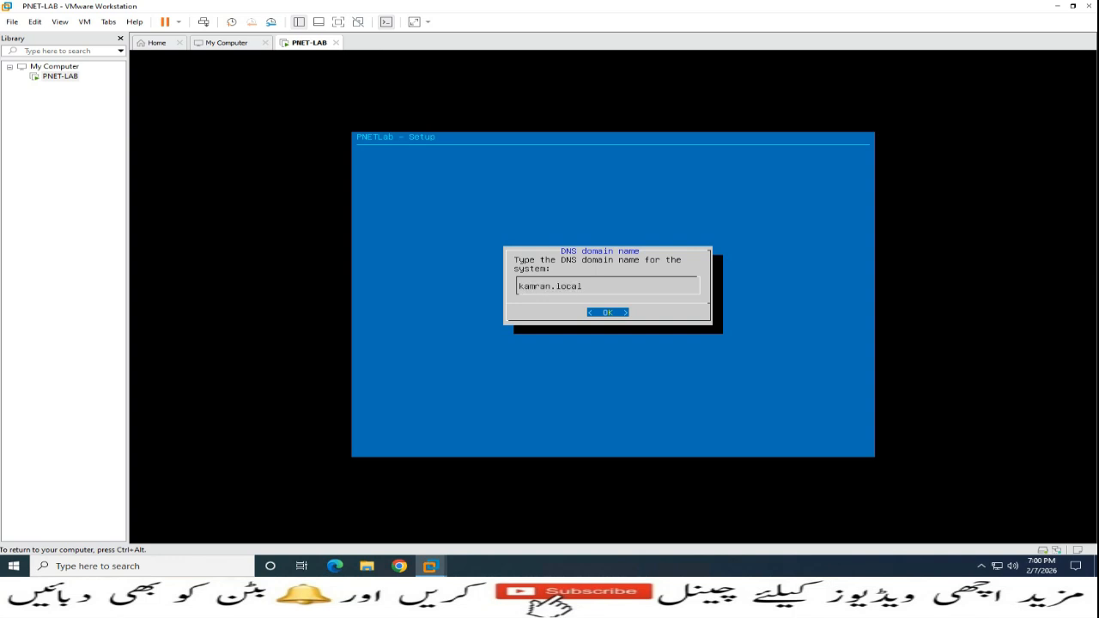
key("Return")
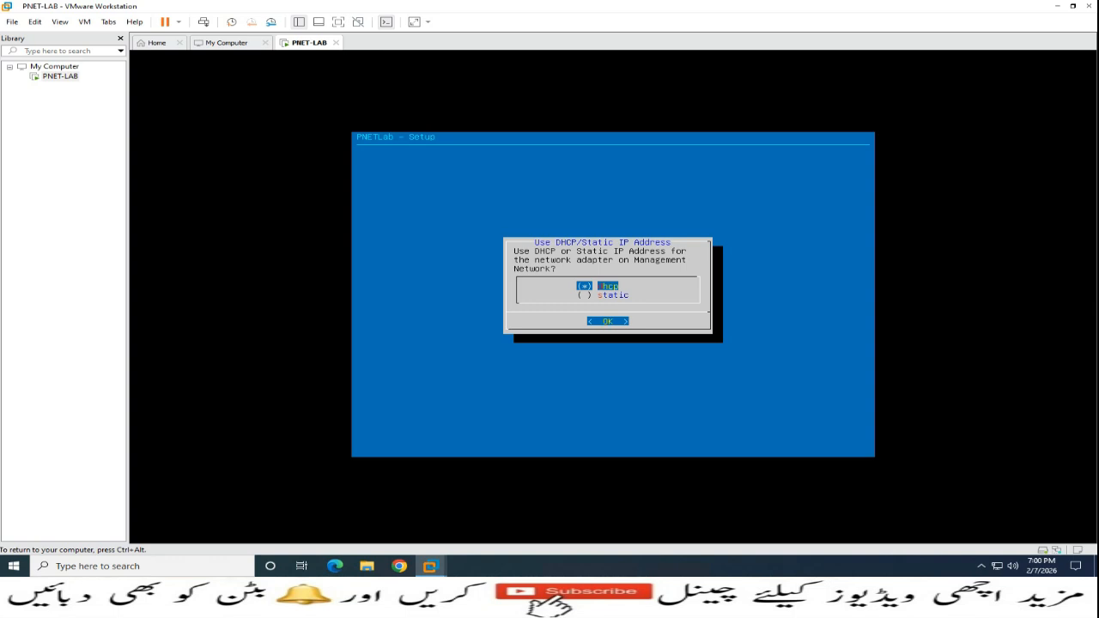
key("ctrl+alt")
left_click(294, 199)
key("Return")
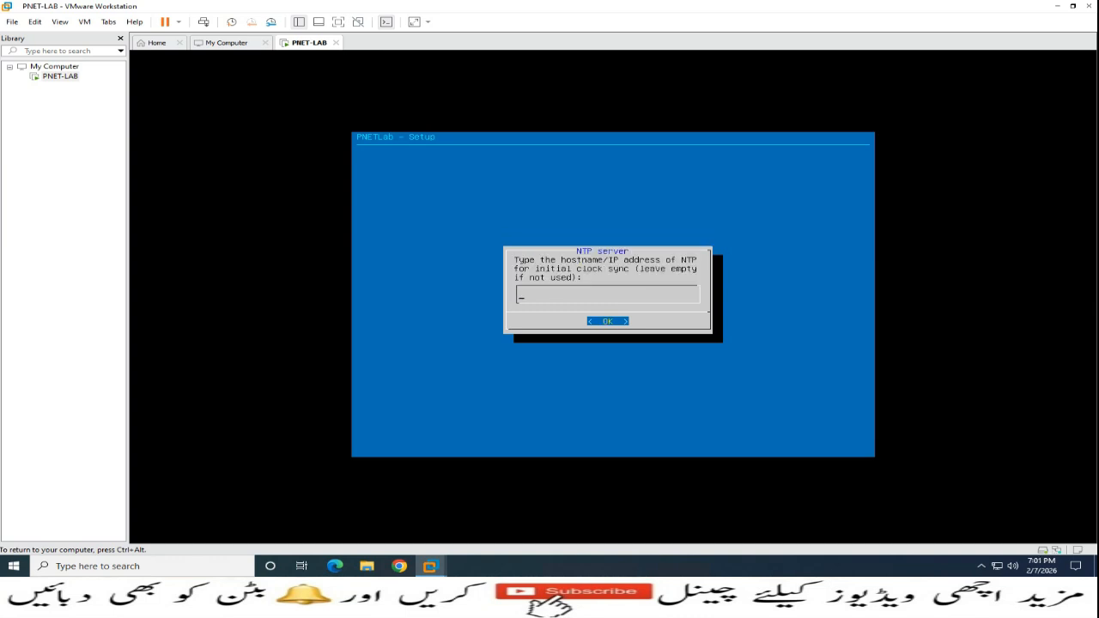
key("Return")
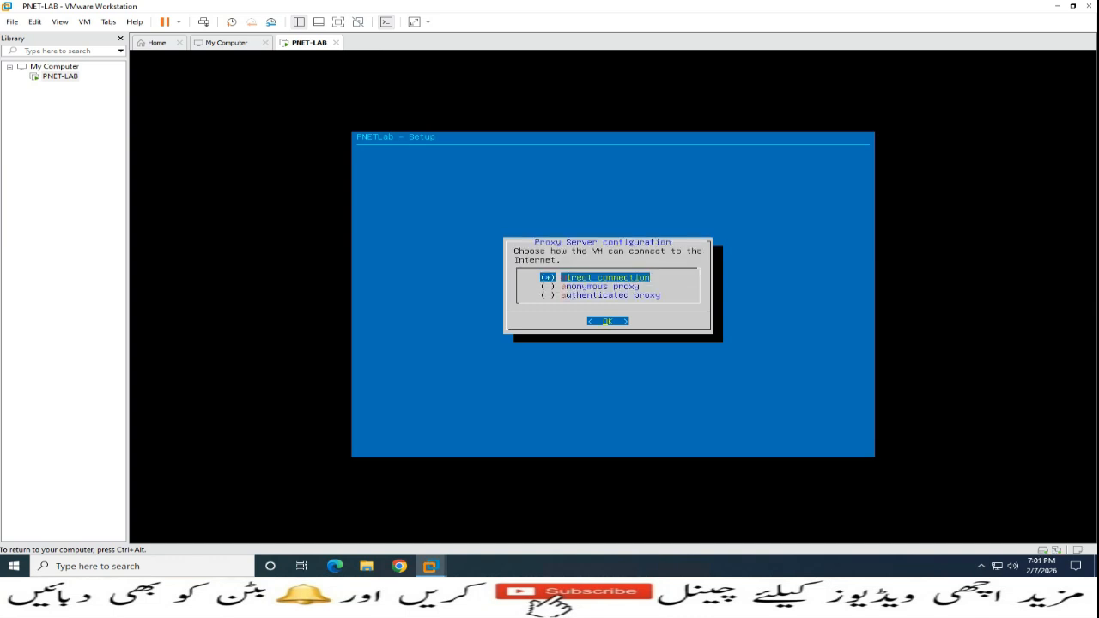
key("Return")
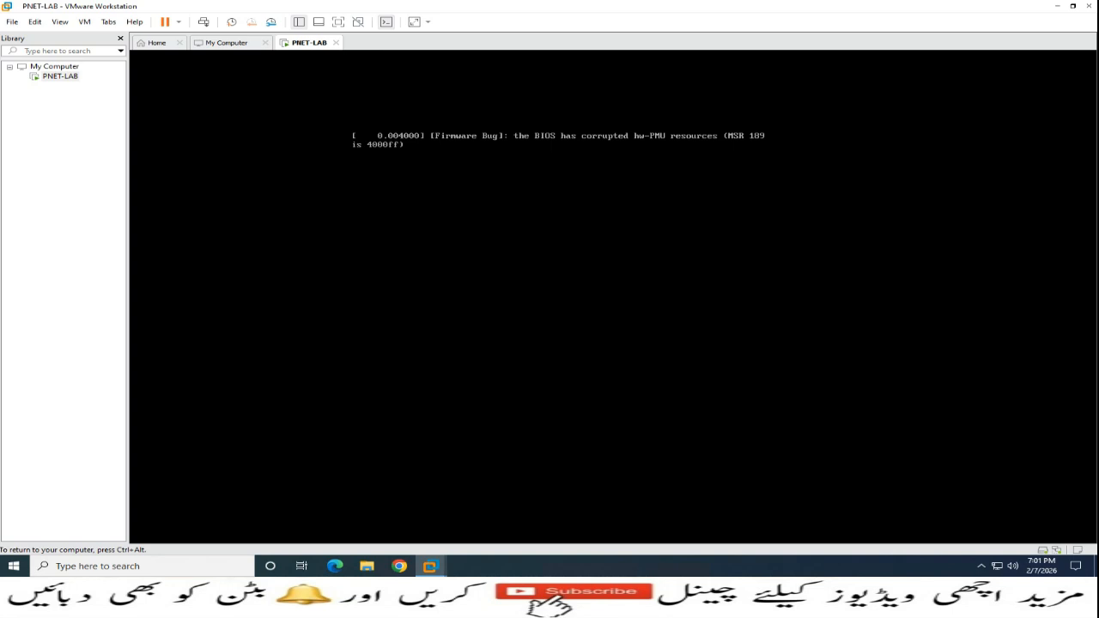
Release input from the rebooted PNET-LAB console and launch Google Chrome
key("ctrl+alt")
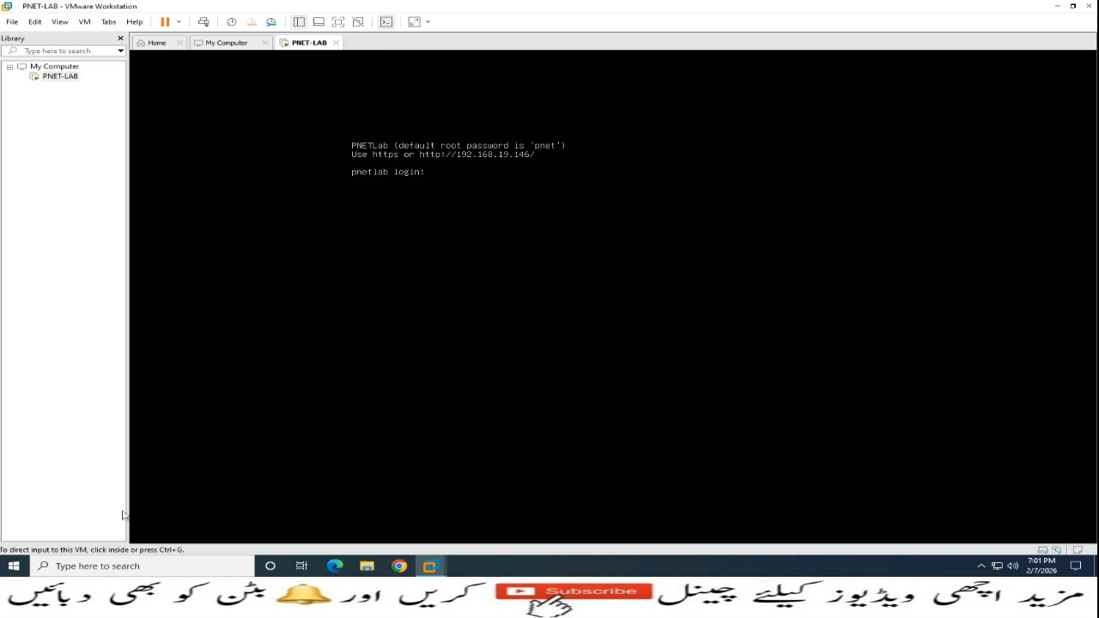
left_click(401, 566)
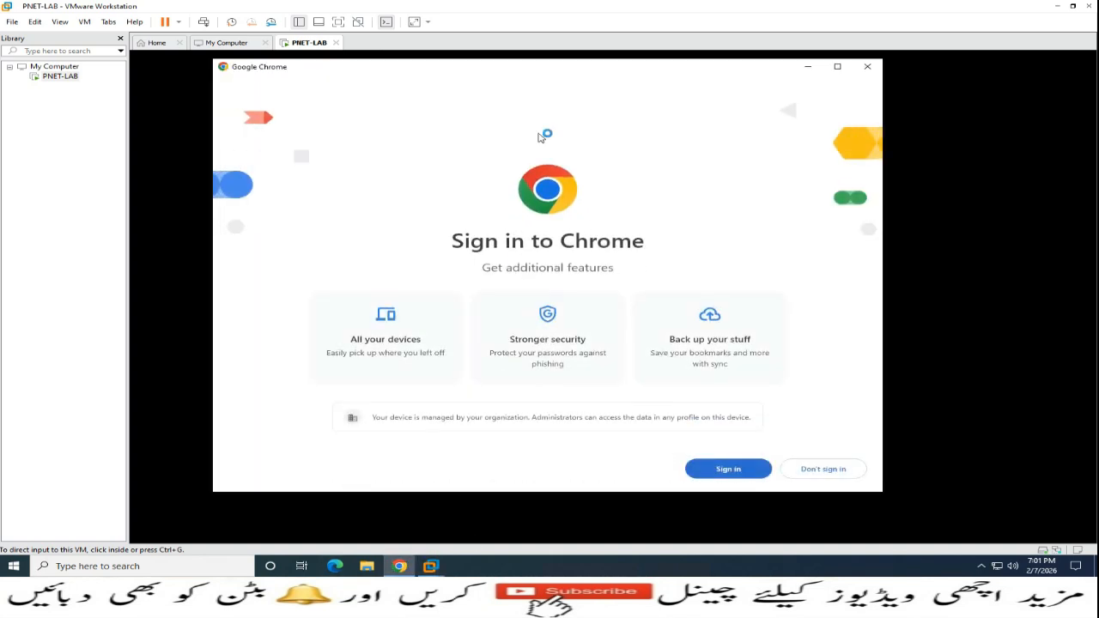
Skip Chrome sign-in and make Chrome the default browser
left_click(846, 472)
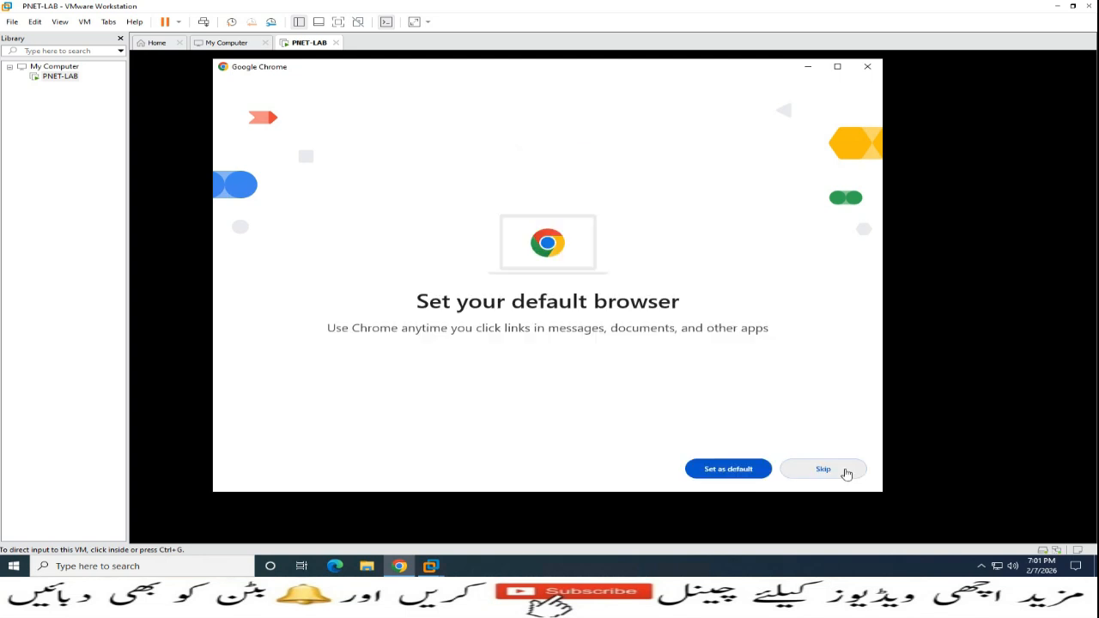
left_click(728, 468)
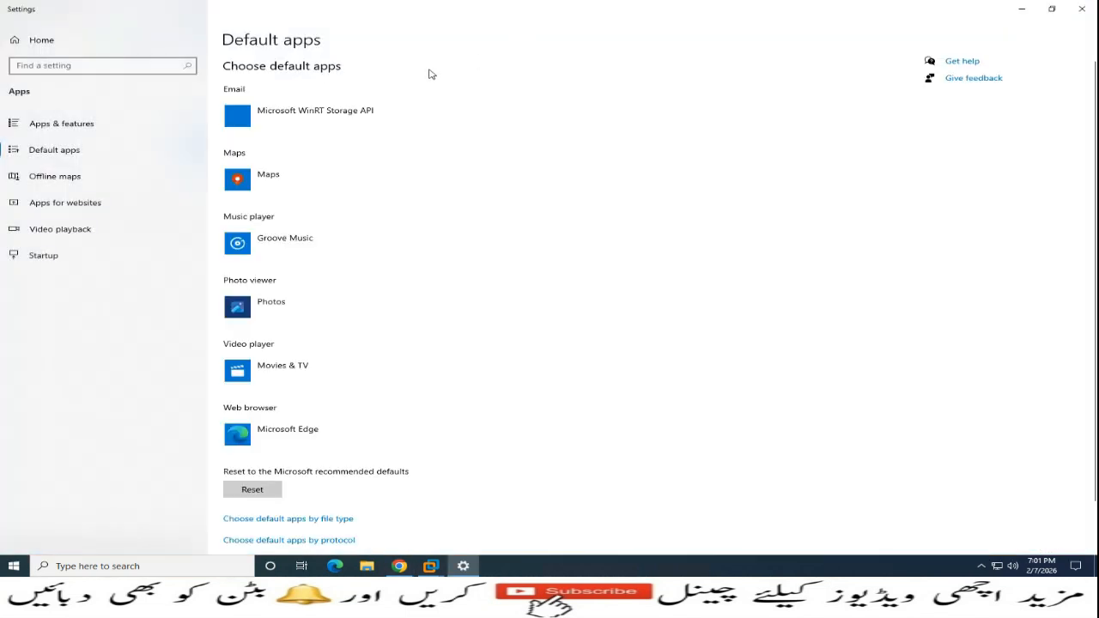
left_click(1082, 9)
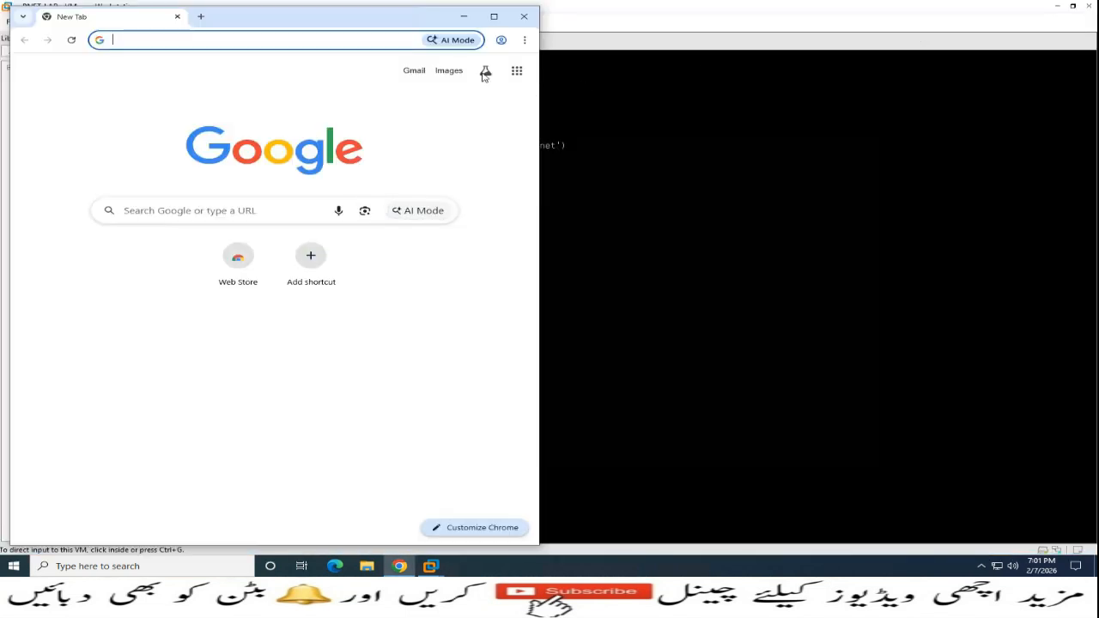
Load 192.168.19.146 in the address bar and maximize the Chrome window
left_click(366, 40)
key("Down")
key("Down")
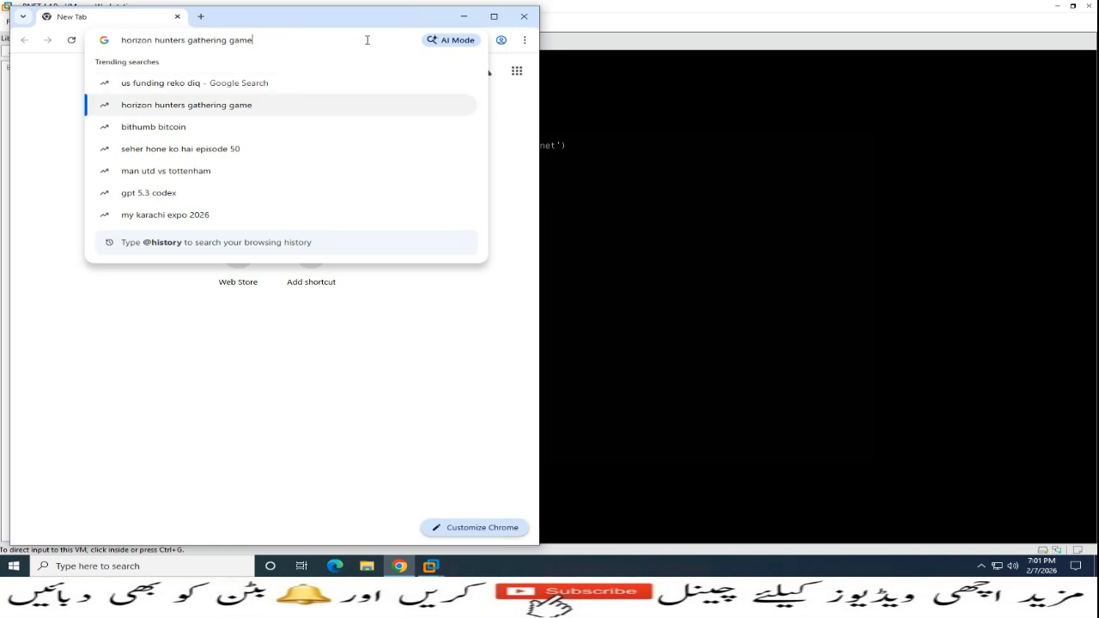
key("Up")
key("BackSpace")
key("BackSpace")
key("BackSpace")
key("BackSpace")
key("BackSpace")
key("BackSpace")
key("BackSpace")
key("BackSpace")
key("BackSpace")
key("BackSpace")
key("BackSpace")
key("BackSpace")
key("BackSpace")
key("BackSpace")
key("BackSpace")
key("BackSpace")
key("BackSpace")
key("BackSpace")
key("BackSpace")
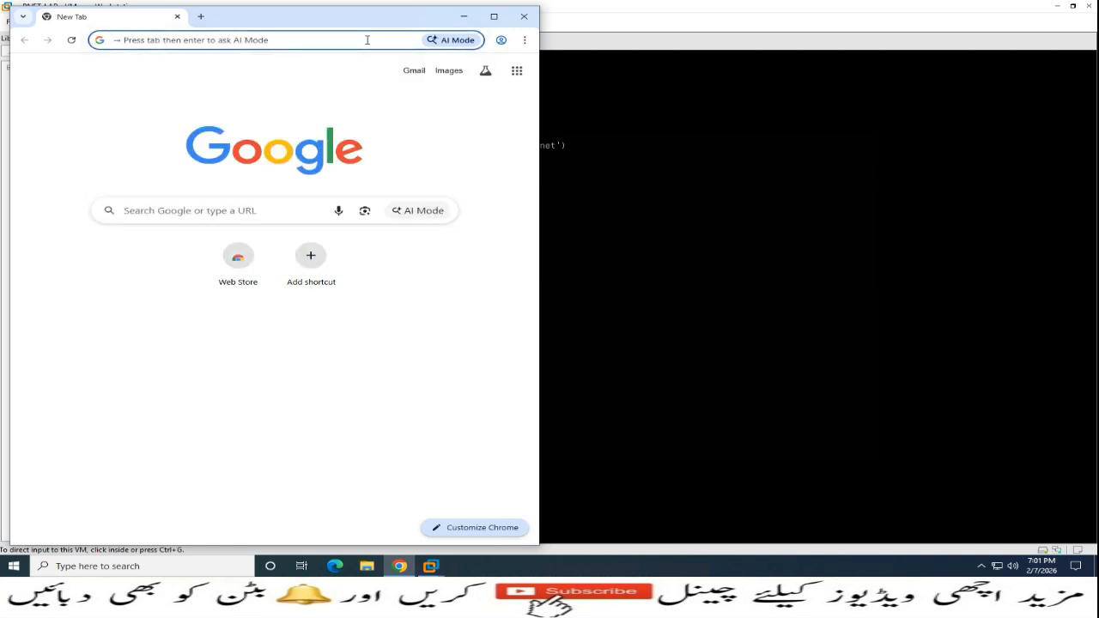
type("192")
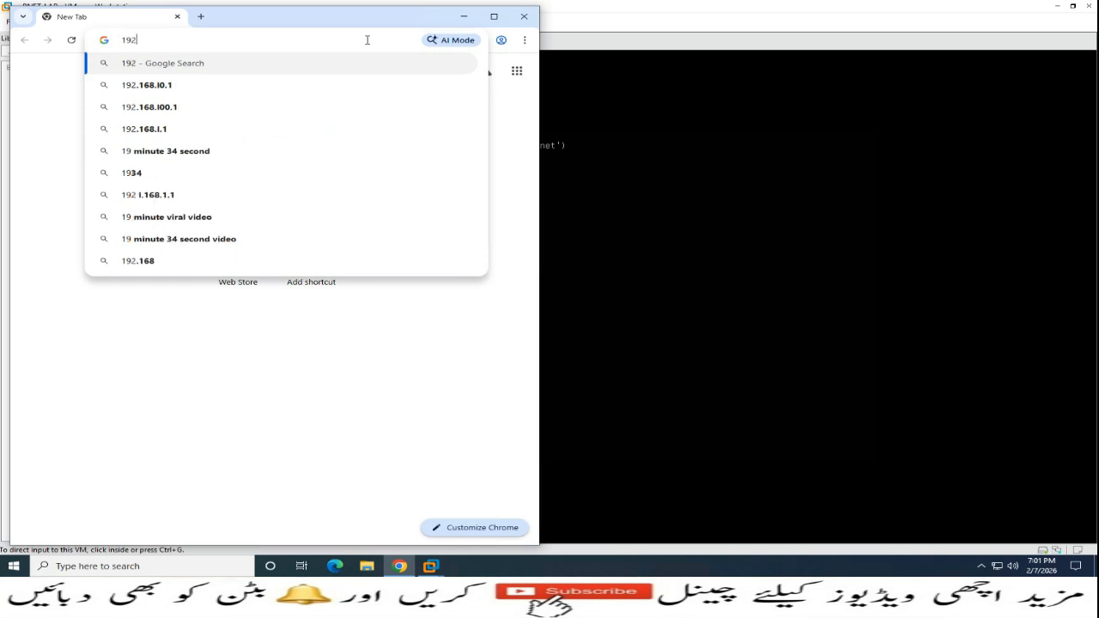
type(".168.19.")
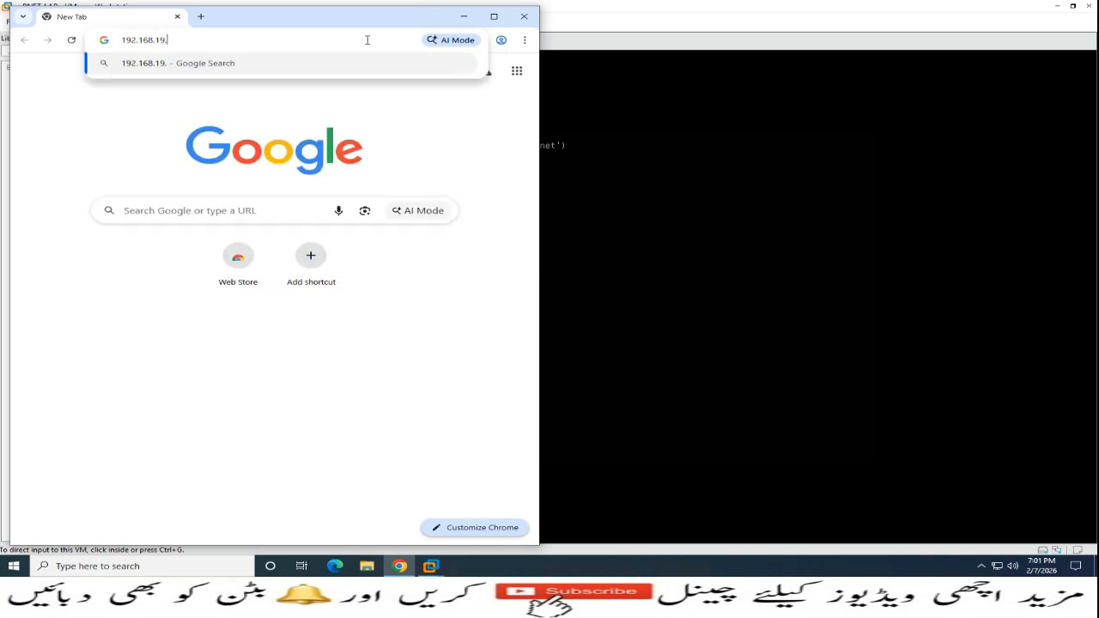
left_click_drag(295, 19, 809, 199)
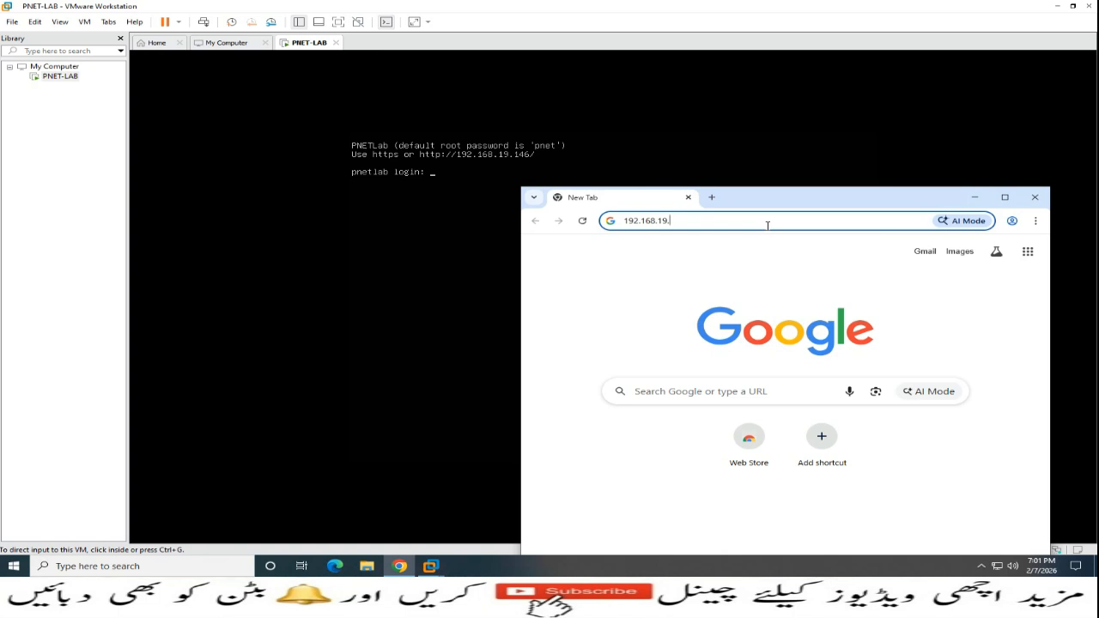
type("146")
key("Return")
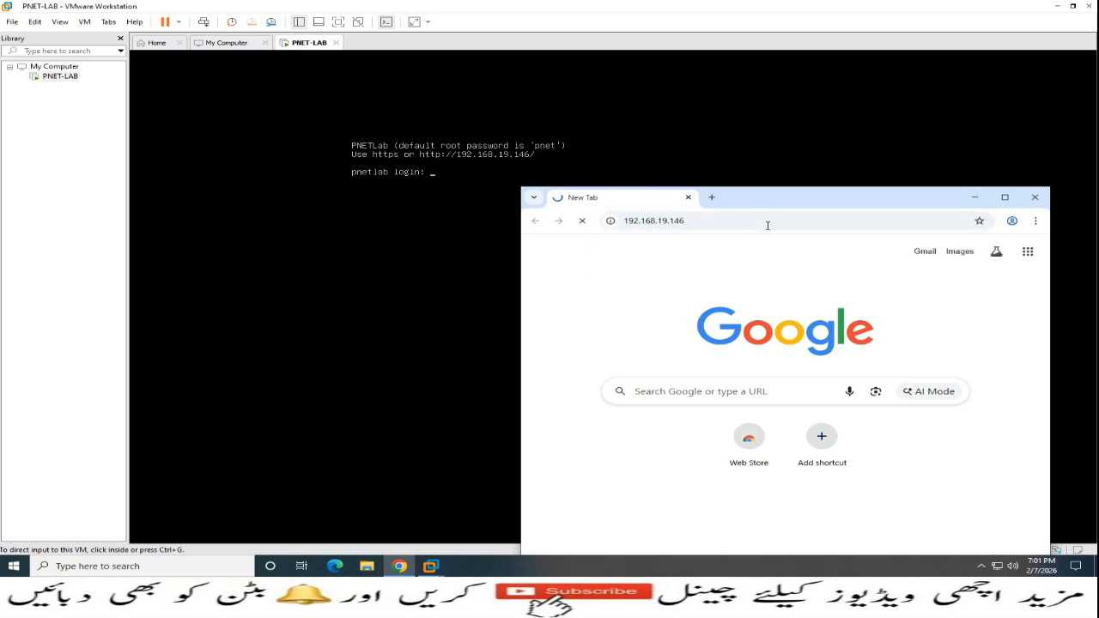
left_click(1005, 198)
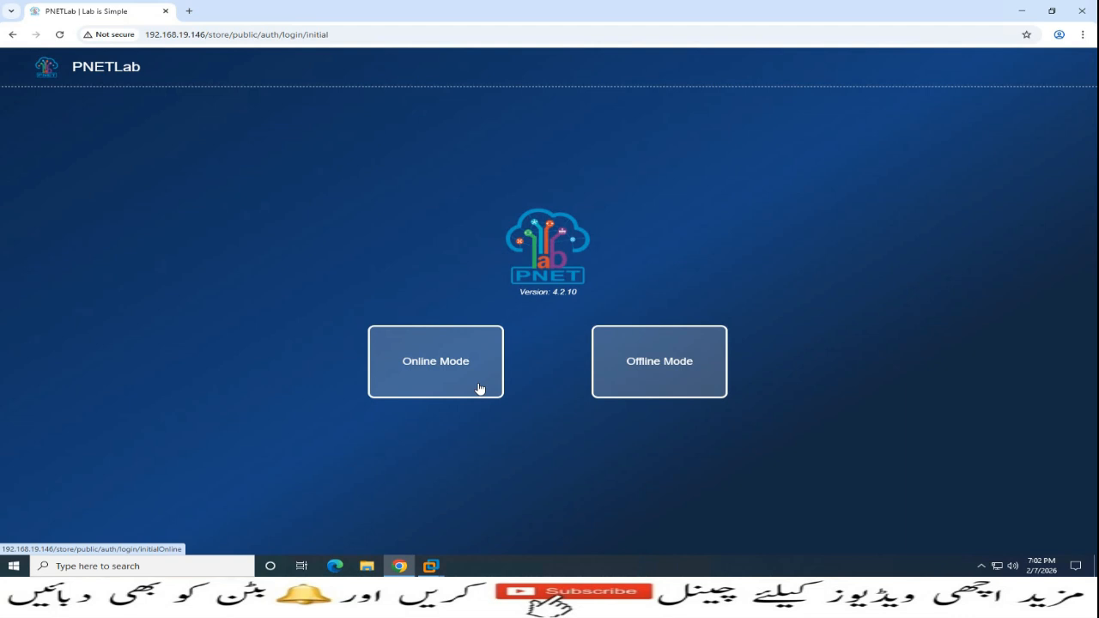
Choose Offline Mode and enter the default admin username and password
left_click(670, 364)
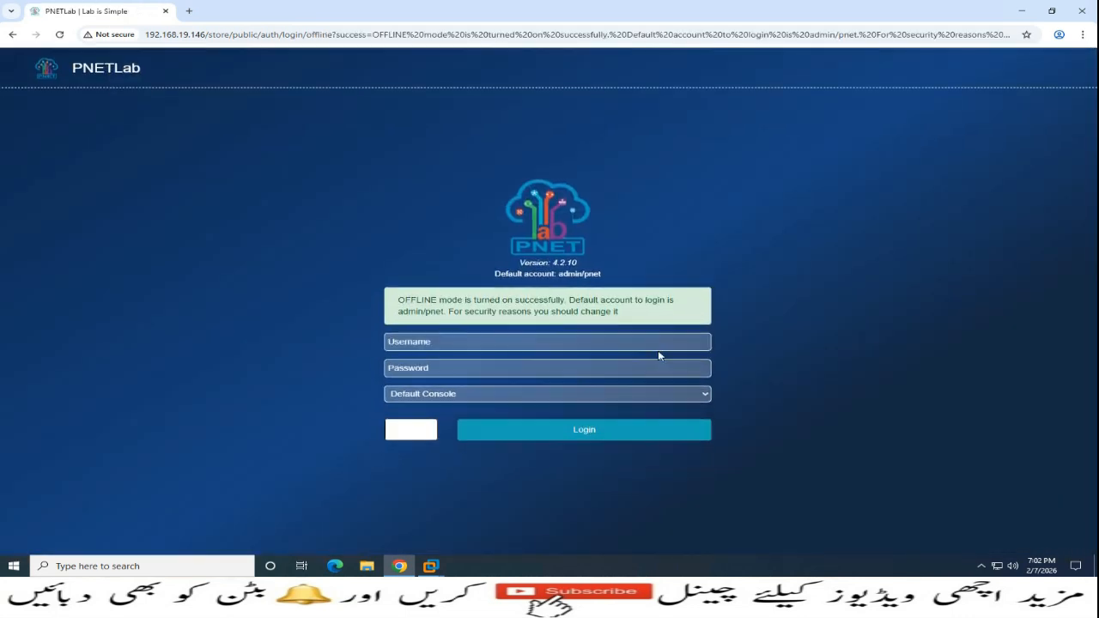
left_click(458, 342)
type("admin")
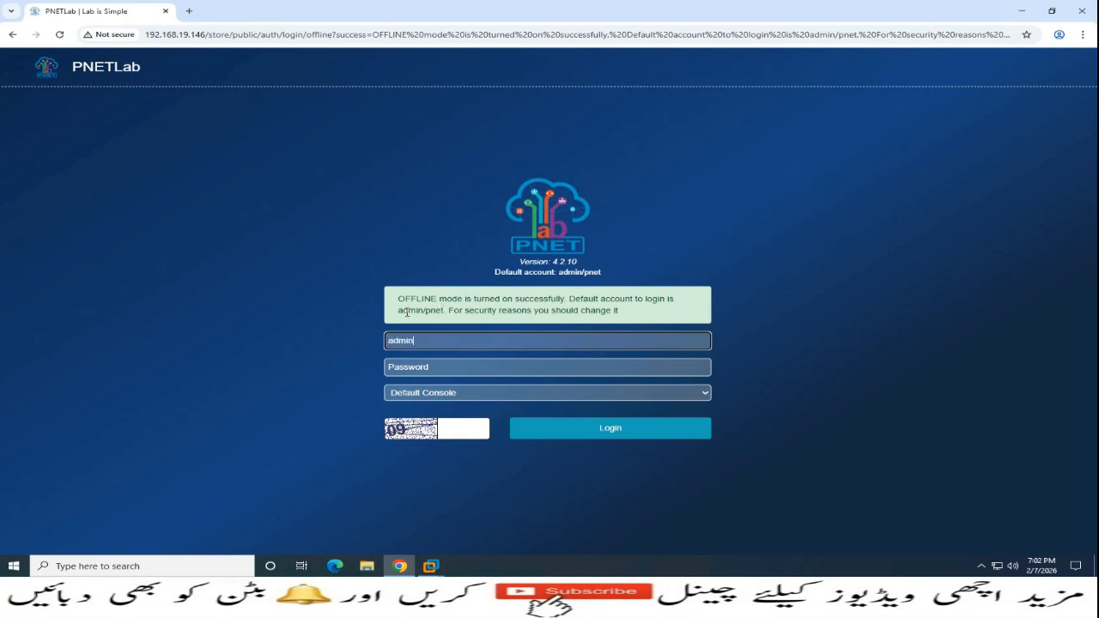
left_click_drag(398, 310, 446, 310)
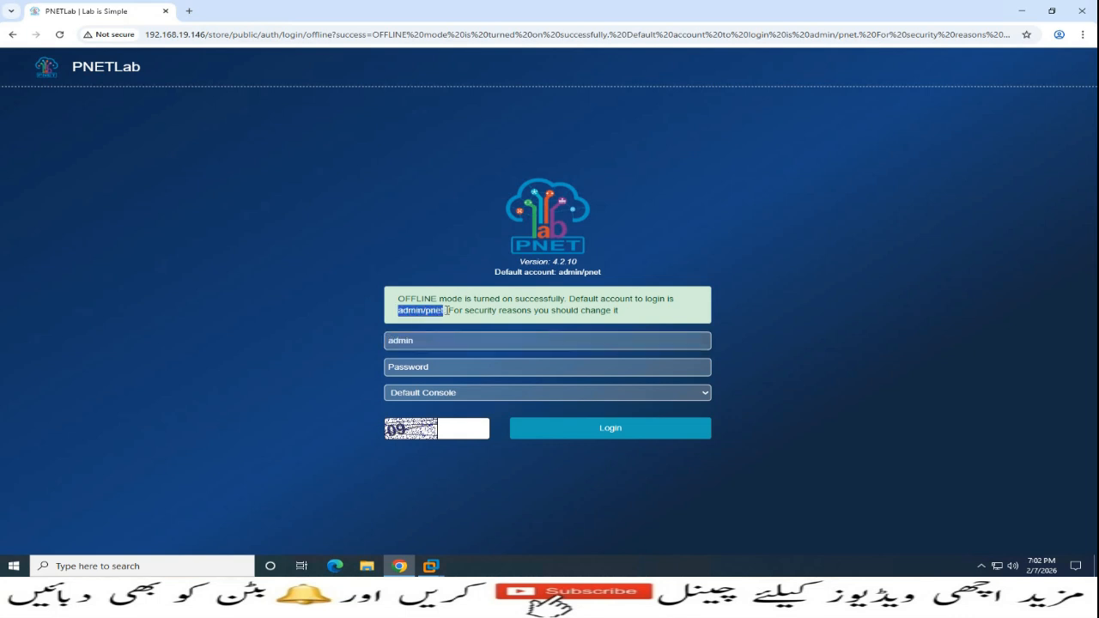
left_click(438, 368)
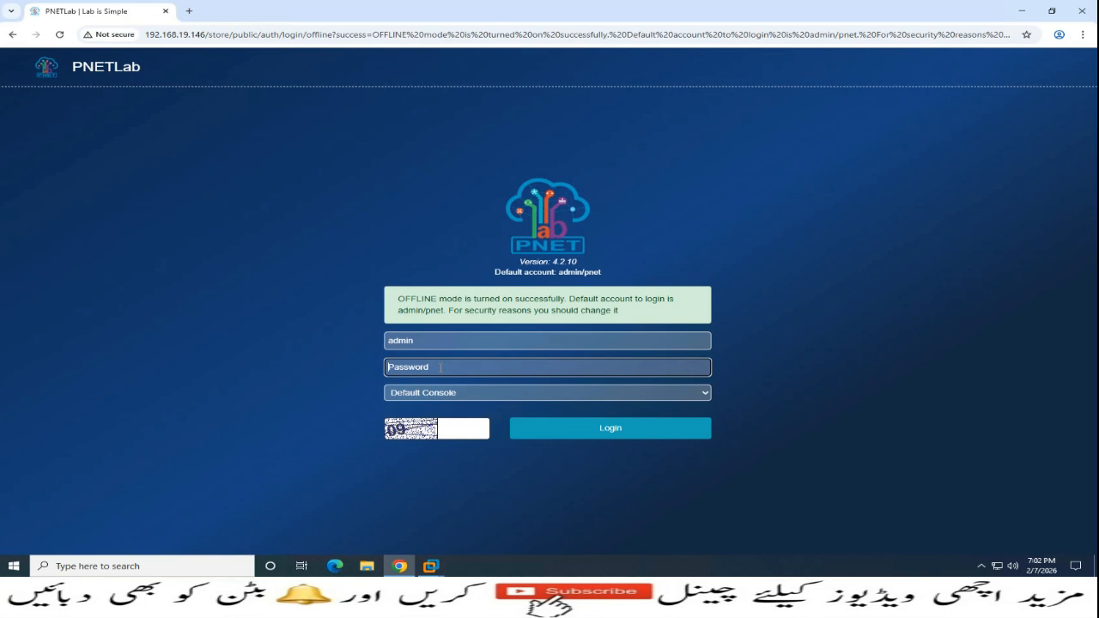
type("pnet")
Select HTML Console as the console type, fill in the captcha and log in
left_click(453, 393)
left_click(432, 421)
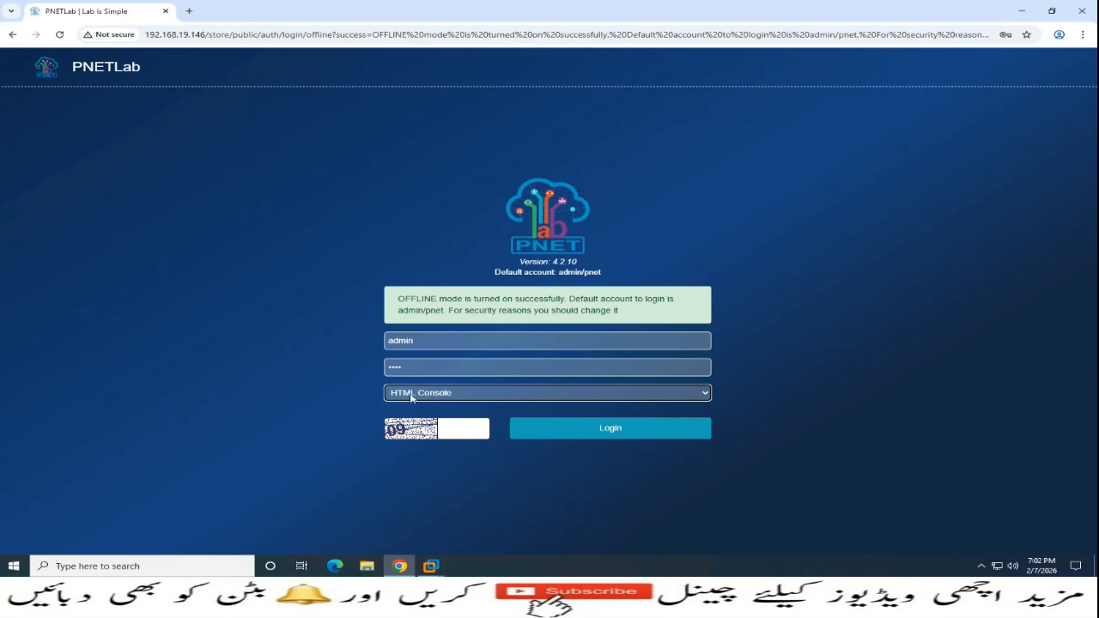
left_click(462, 431)
type("09")
left_click(614, 437)
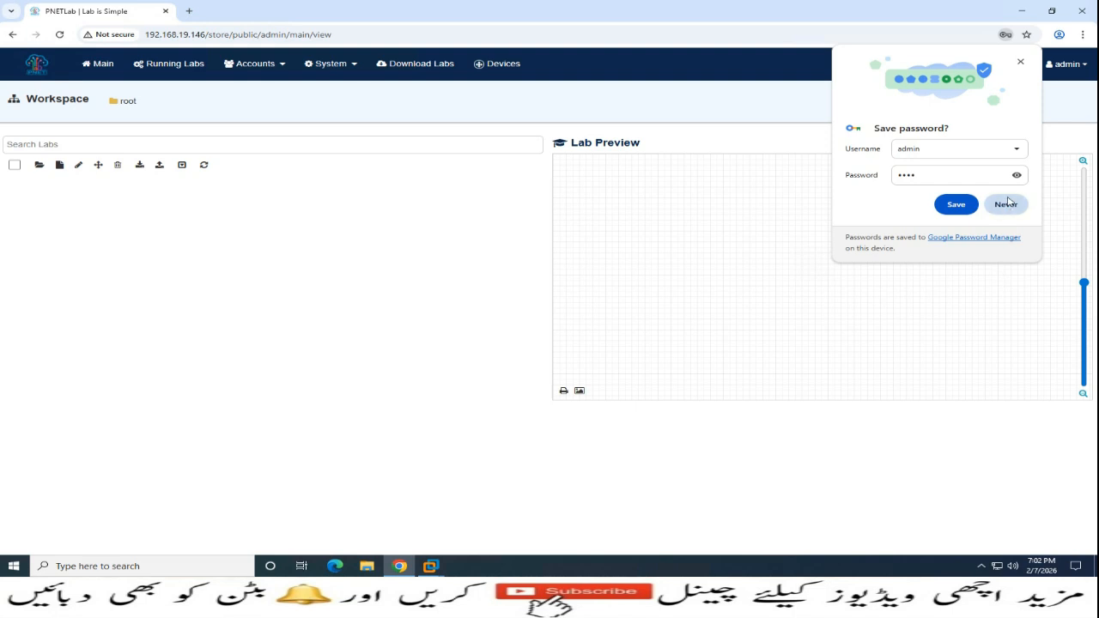
Decline Chrome's password save, create a CCNA folder, and open the Add new Lab form
left_click(1007, 204)
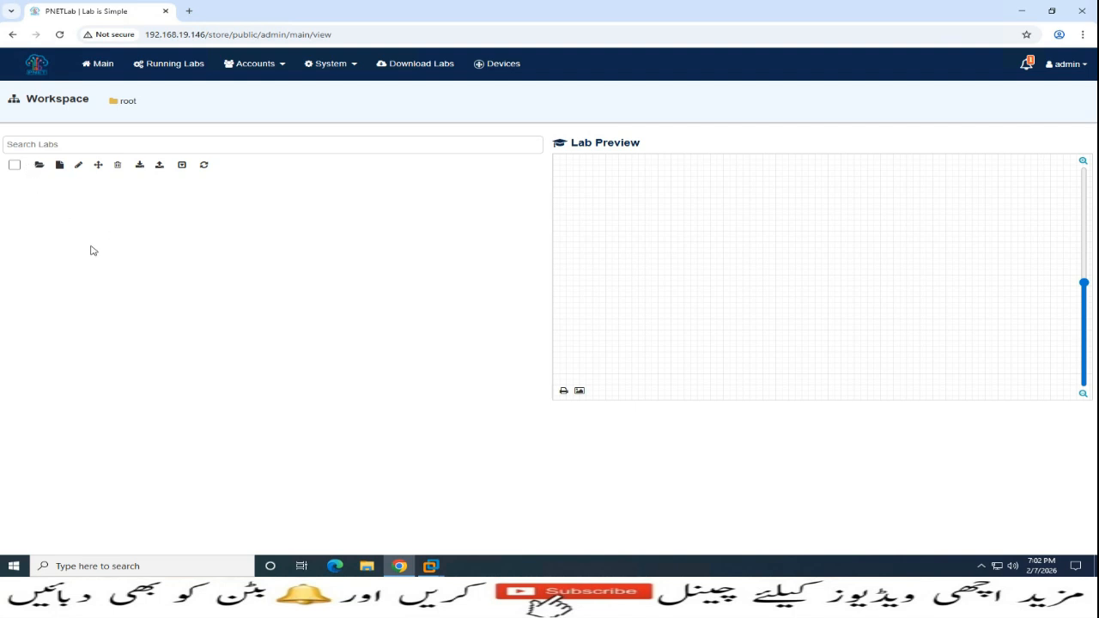
left_click(38, 166)
left_click_drag(140, 192, 1, 194)
type("CCNA")
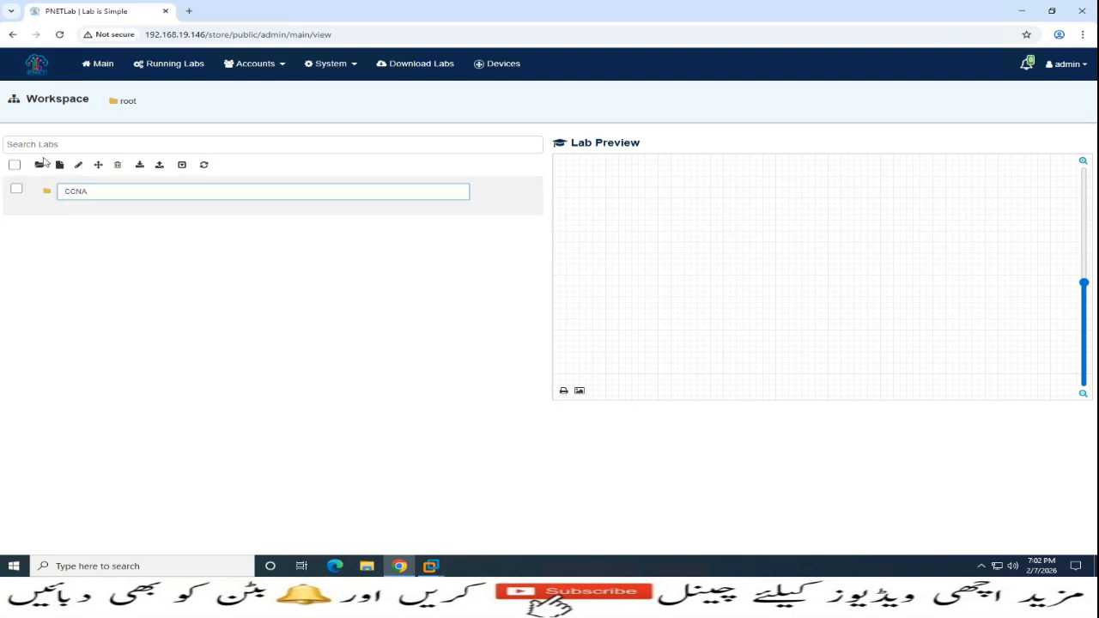
left_click(128, 301)
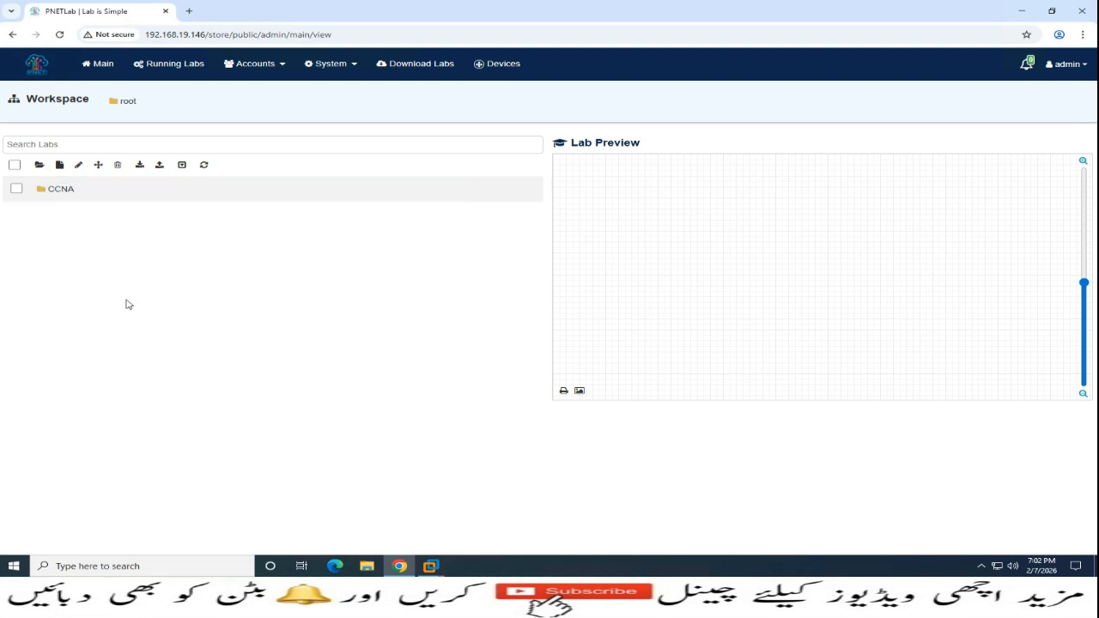
left_click(60, 166)
left_click(335, 119)
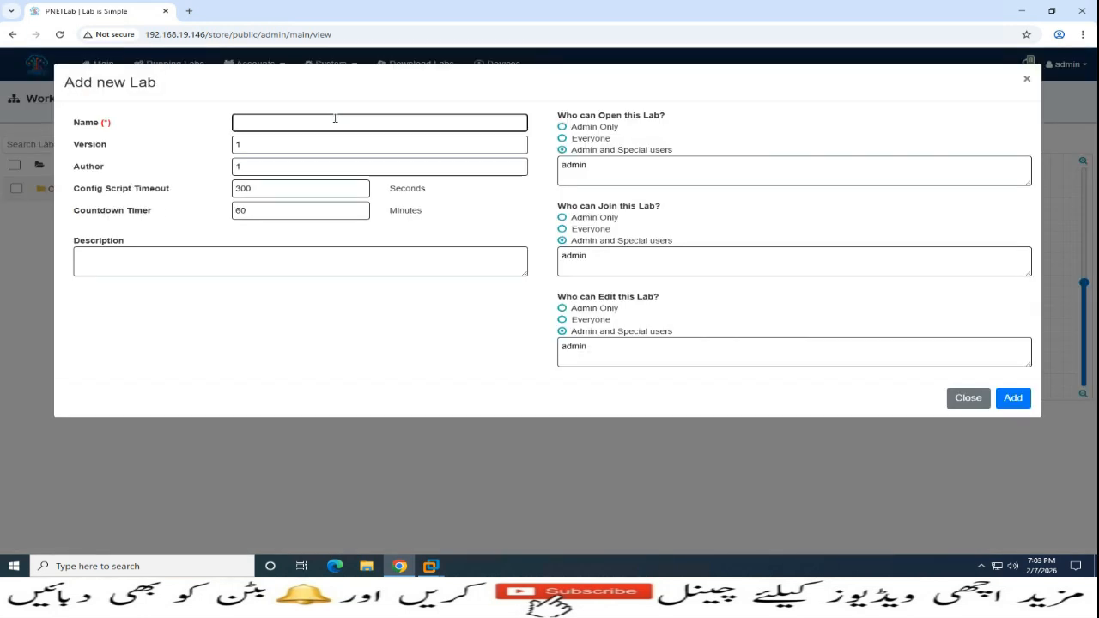
Create the lab CCNA-LAB, leaving the user list and other settings at defaults
type("CCNA-LAB")
left_click(610, 172)
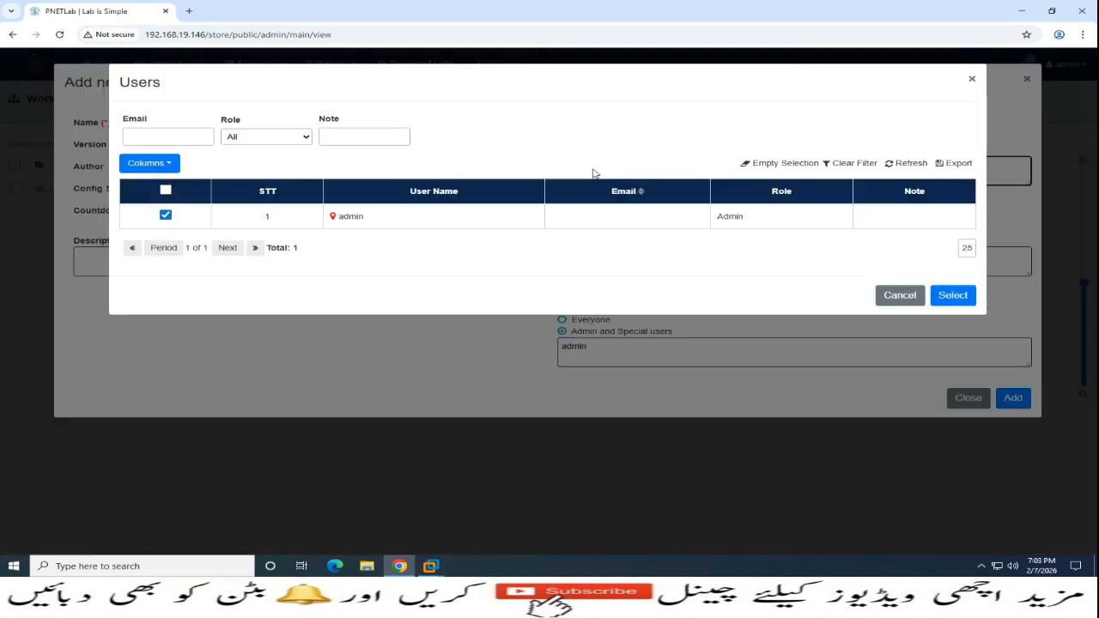
left_click(901, 298)
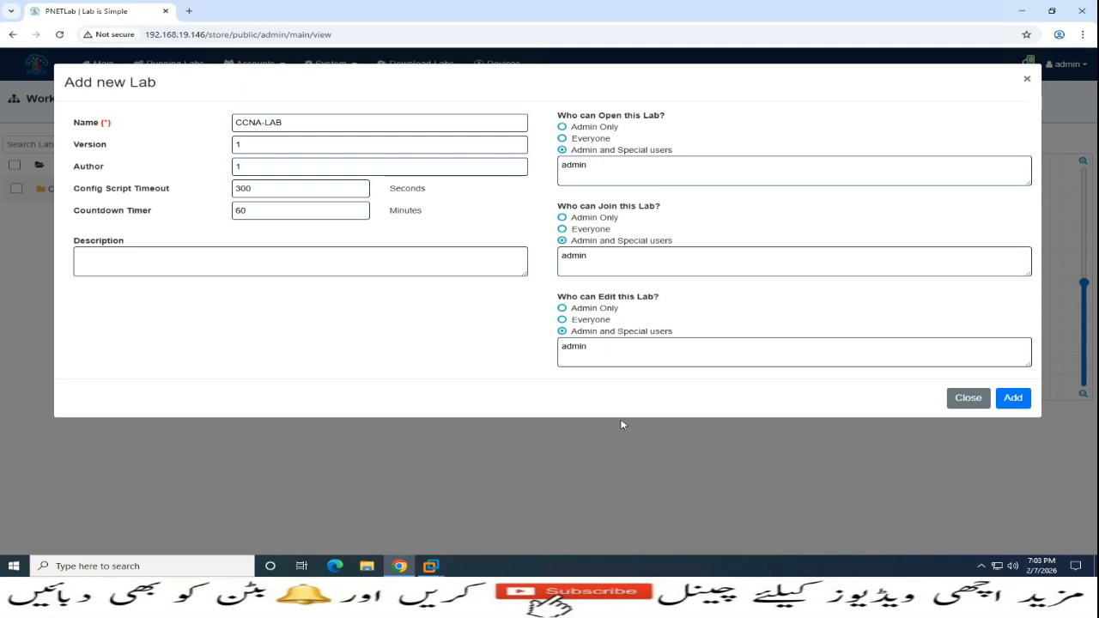
left_click(1016, 399)
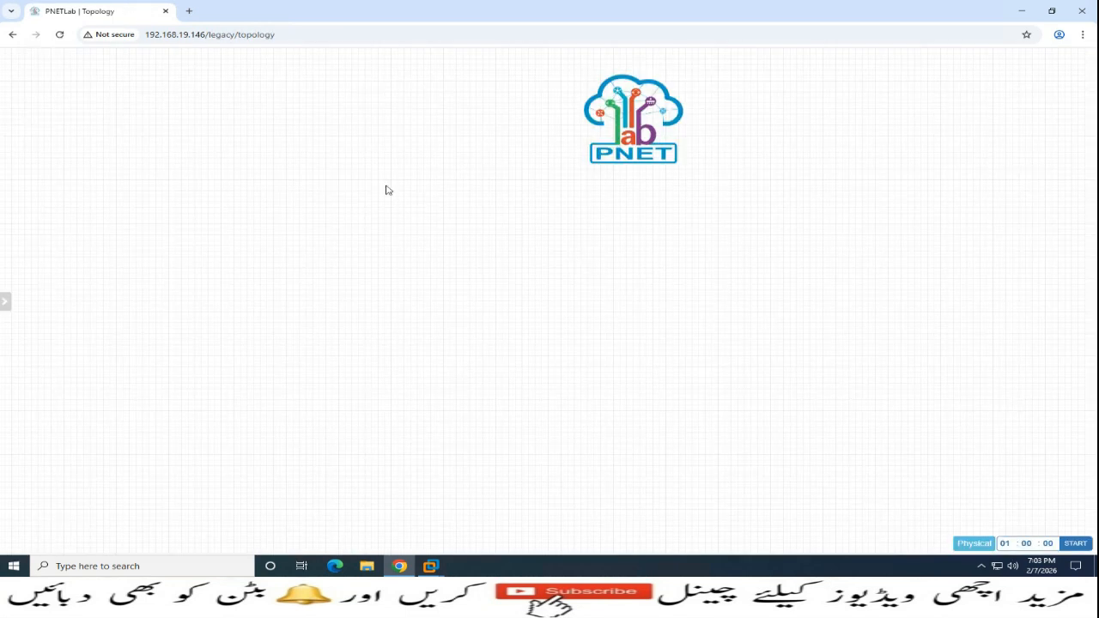
Browse the Add a New Node templates from the canvas, then open System Status from the sidebar
right_click(370, 184)
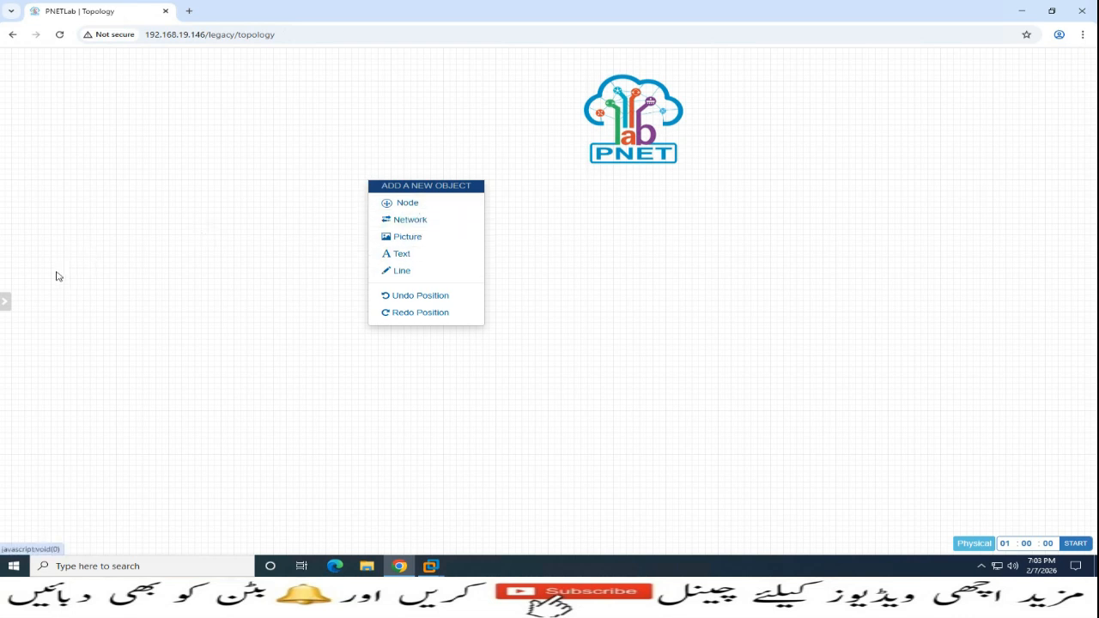
mouse_move(7, 307)
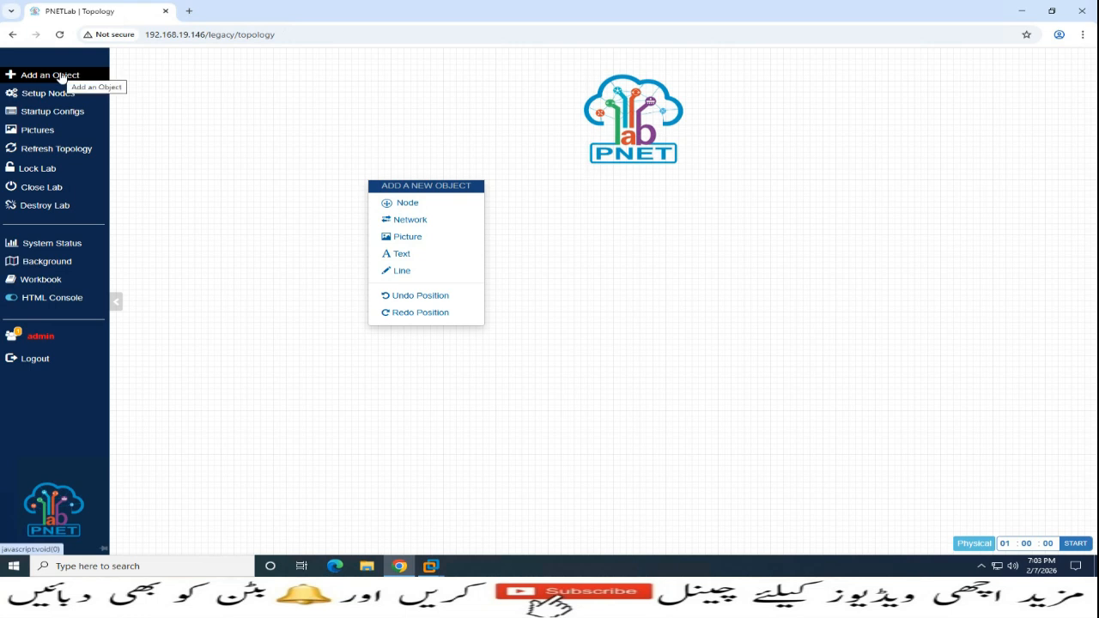
left_click(404, 202)
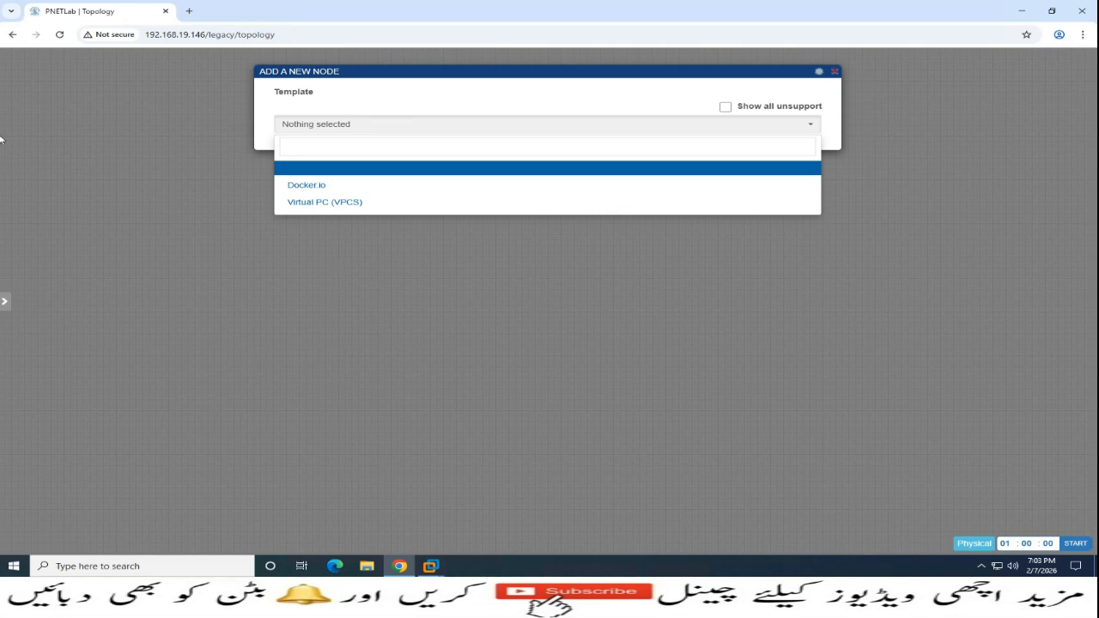
mouse_move(2, 64)
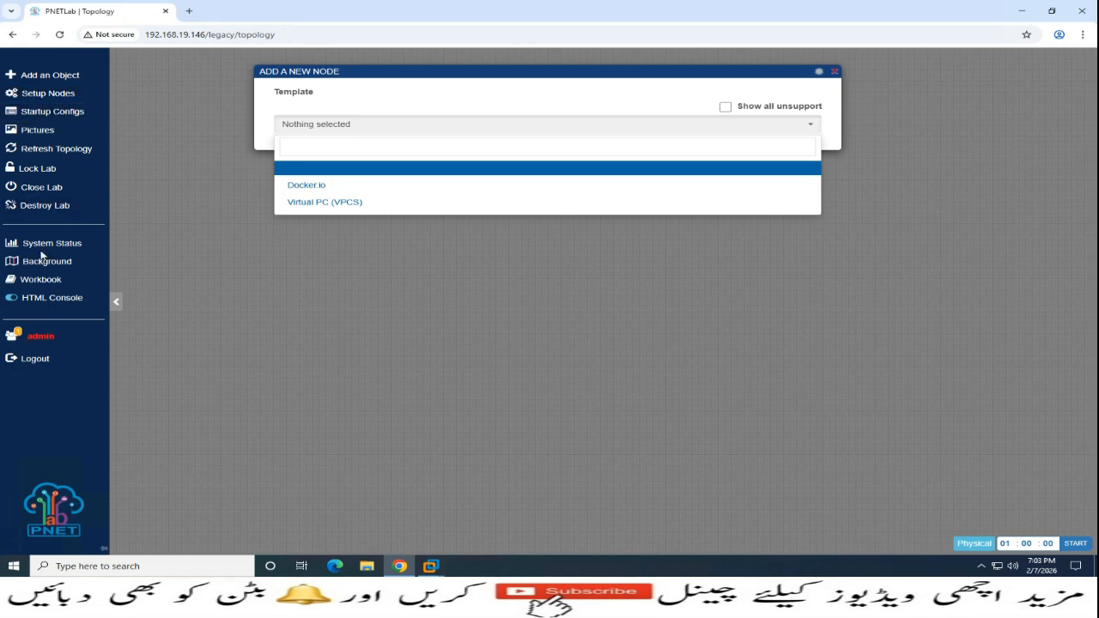
left_click(50, 246)
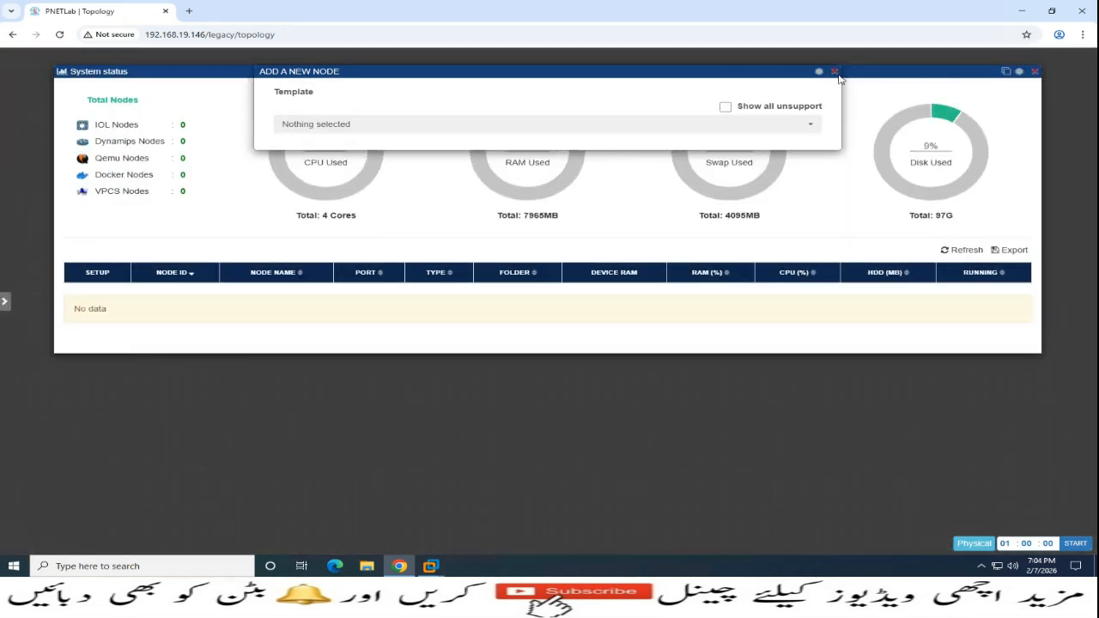
Close the Add A New Node dialog and view the full System status page in a new tab
left_click(833, 72)
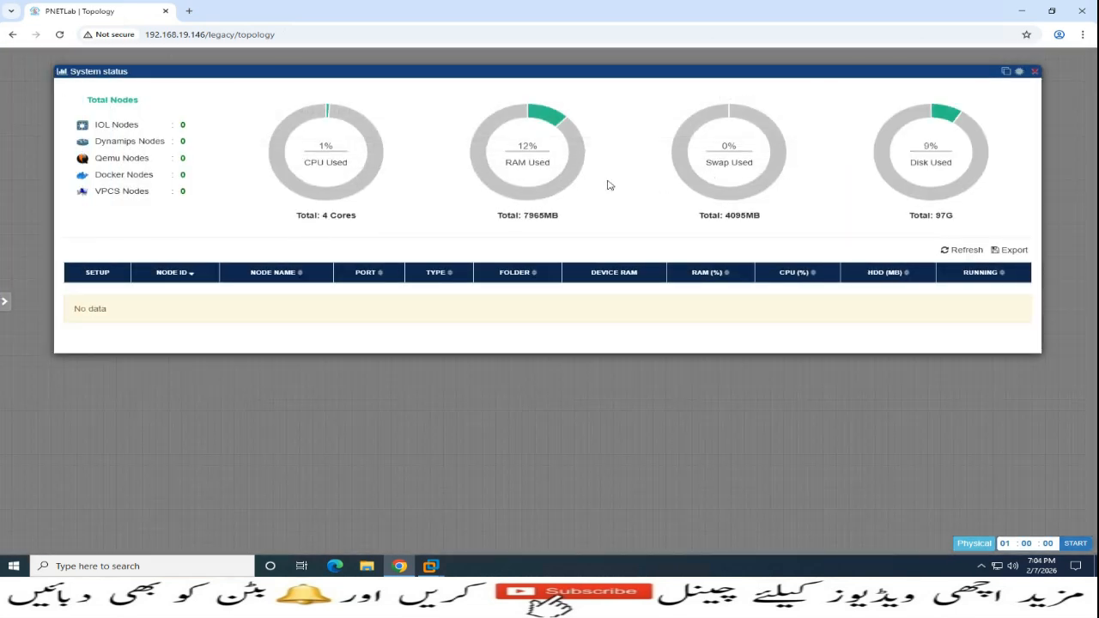
left_click(1007, 71)
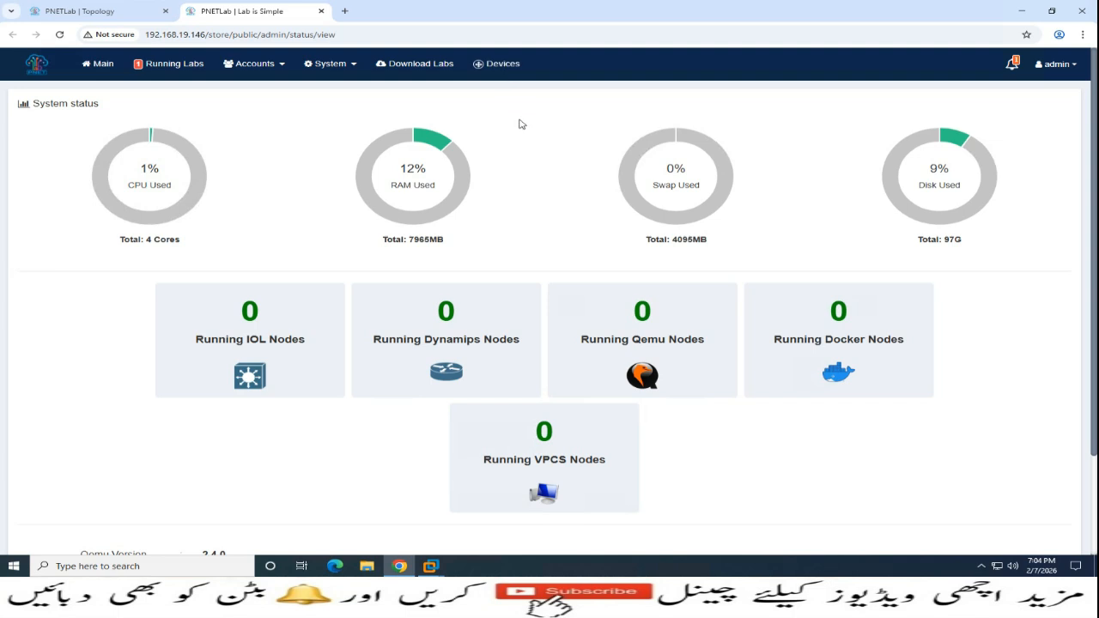
scroll(742, 290, "down", 2)
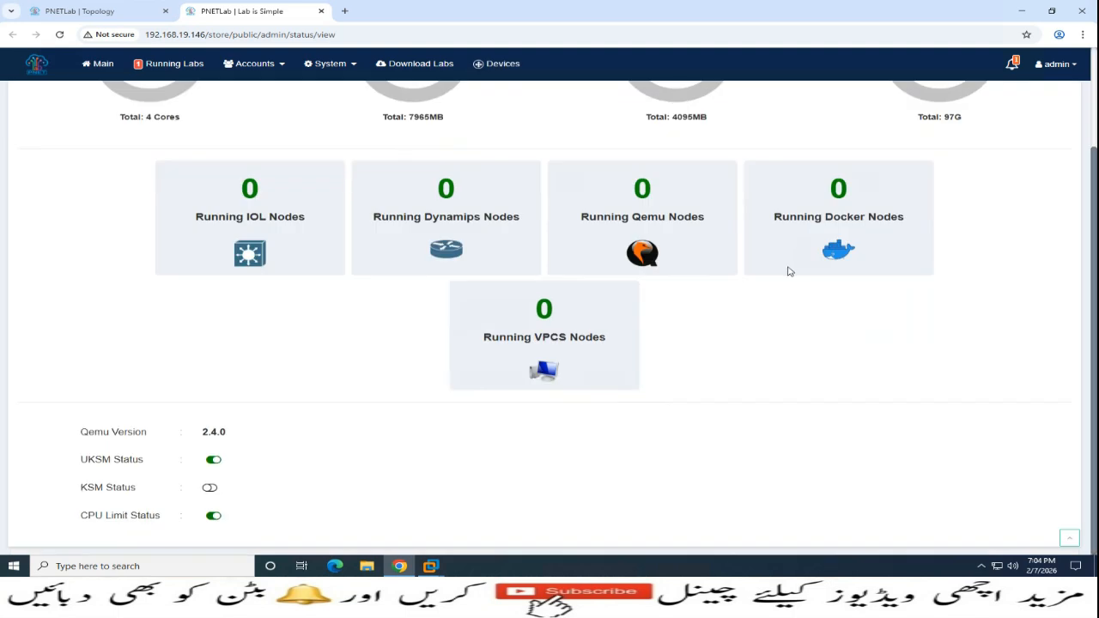
scroll(709, 414, "up", 2)
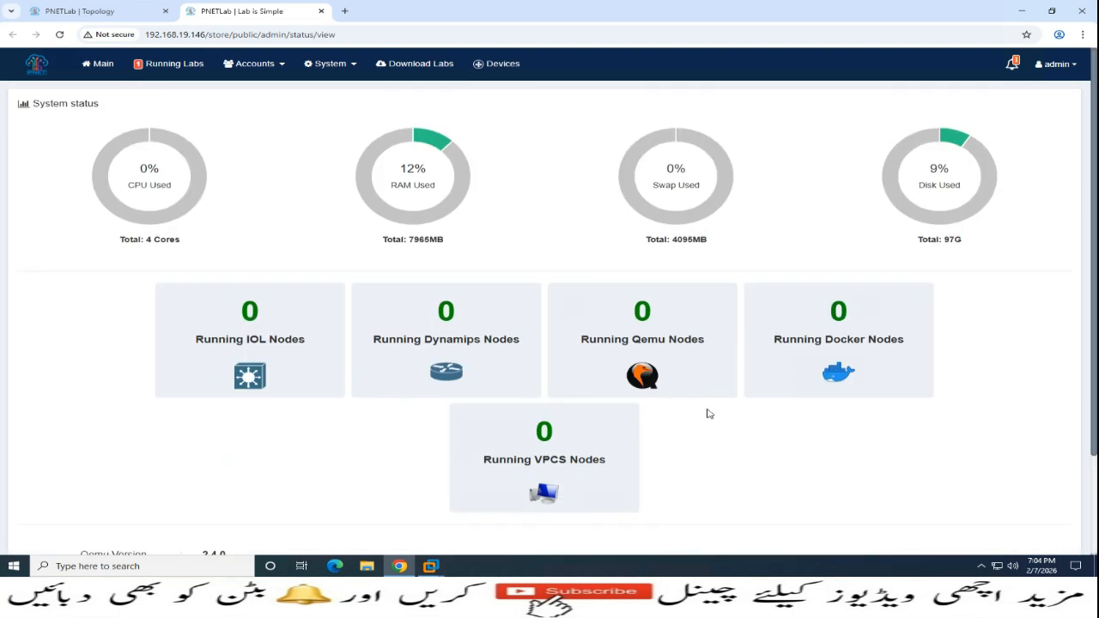